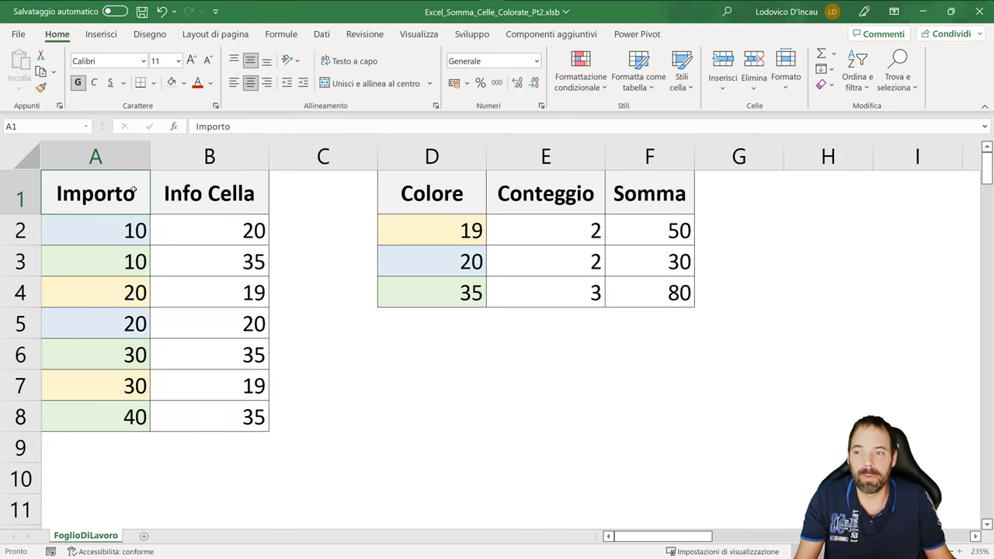
Copy the blue fill of amount cell A2 onto A6 with the Format Painter
{"action": "left_click", "coordinate": [111, 238]}
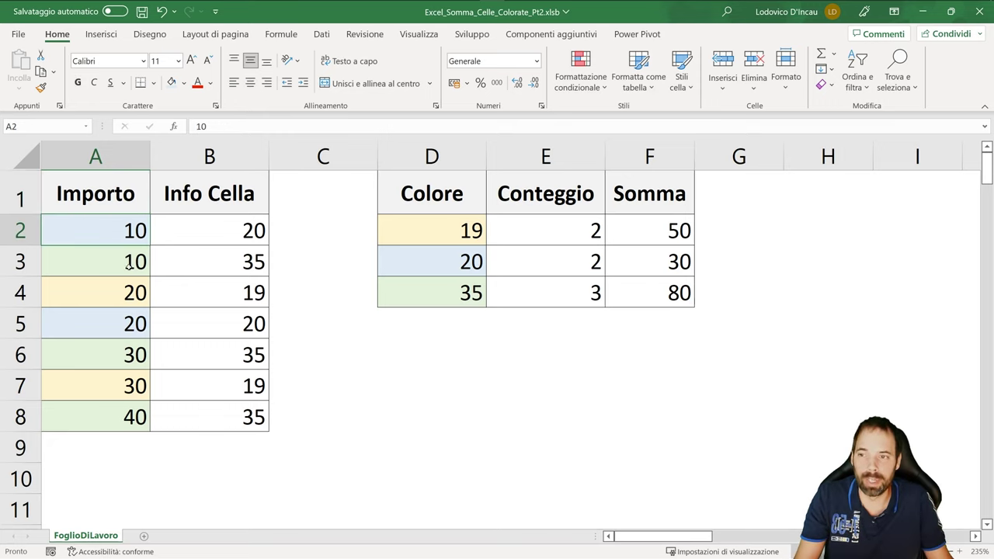
{"action": "left_click", "coordinate": [39, 90]}
{"action": "left_click", "coordinate": [121, 360]}
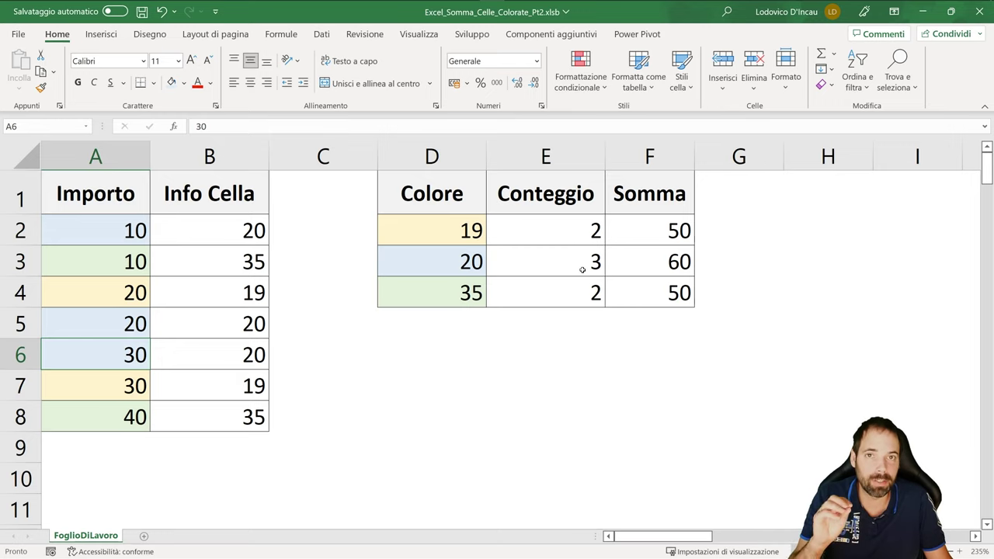
Restore A6's green fill by painting the format from A8 back onto it
{"action": "left_click_drag", "start_coordinate": [238, 200], "coordinate": [252, 420]}
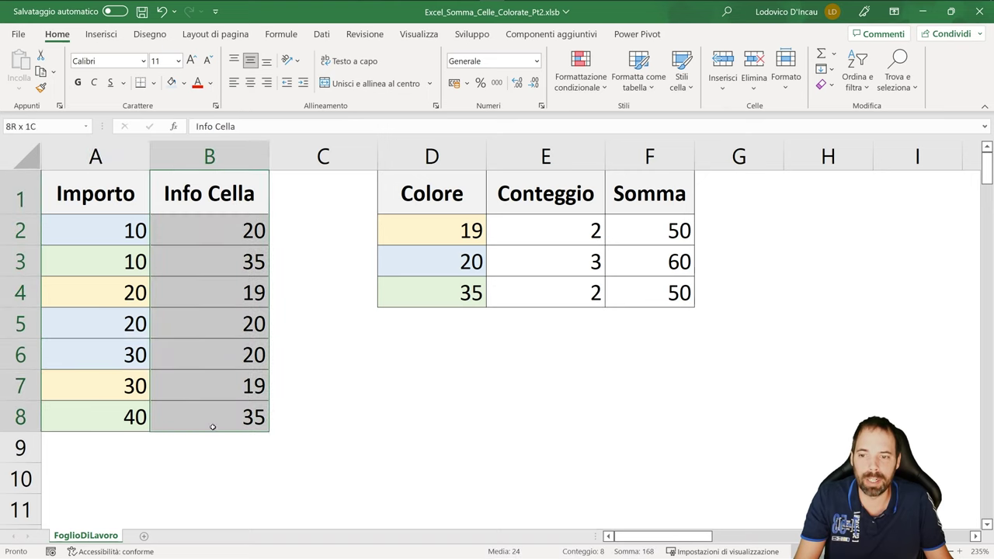
{"action": "left_click", "coordinate": [125, 352]}
{"action": "left_click", "coordinate": [119, 417]}
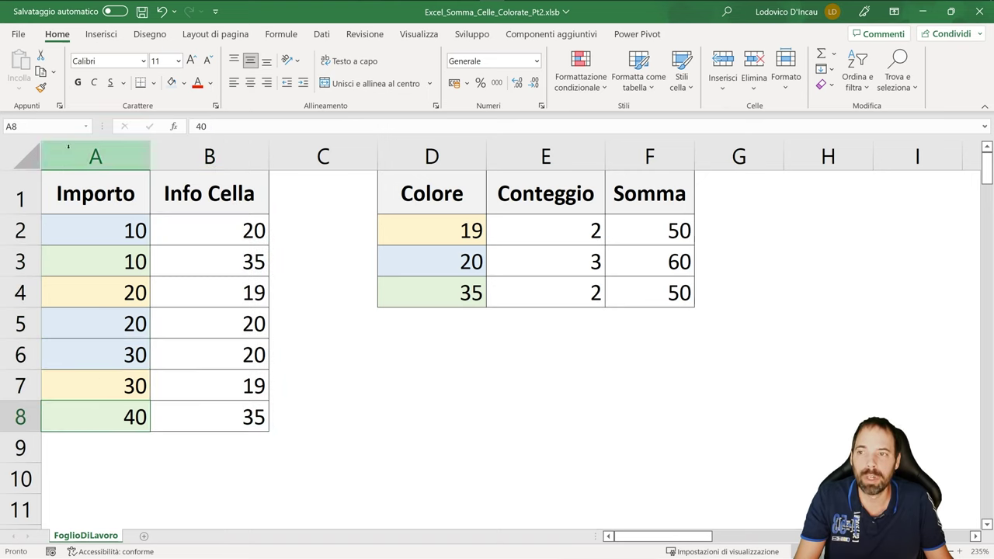
{"action": "left_click", "coordinate": [40, 88]}
{"action": "left_click", "coordinate": [117, 352]}
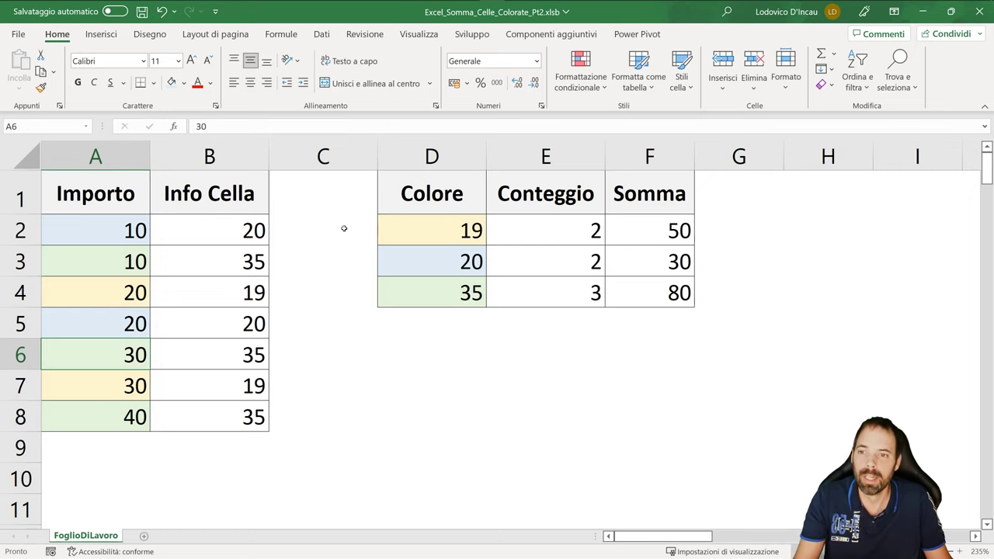
Show B2's formula in edit mode to reveal the NumColor name, then cancel without changes
{"action": "left_click", "coordinate": [209, 156]}
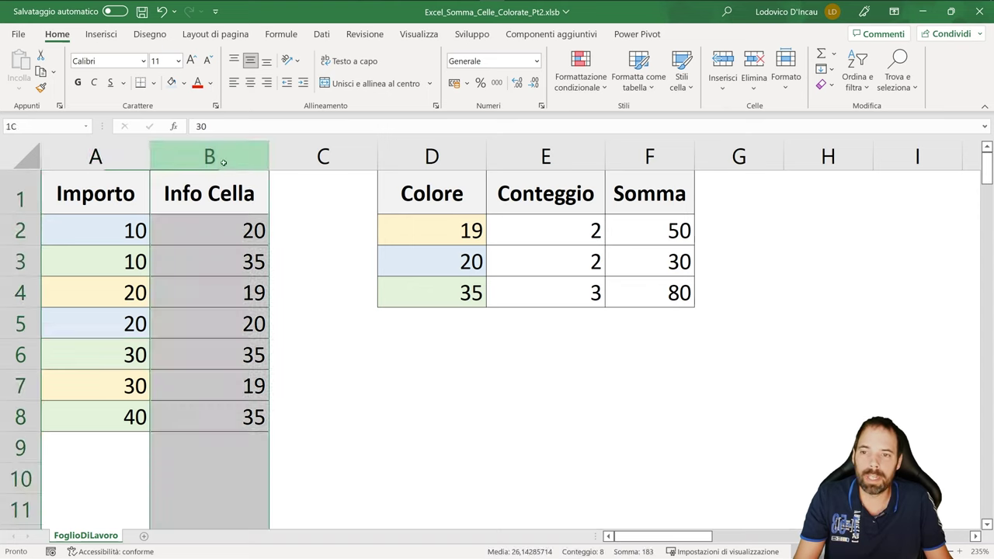
{"action": "left_click", "coordinate": [236, 234]}
{"action": "key", "text": "Down"}
{"action": "key", "text": "Down"}
{"action": "key", "text": "Down"}
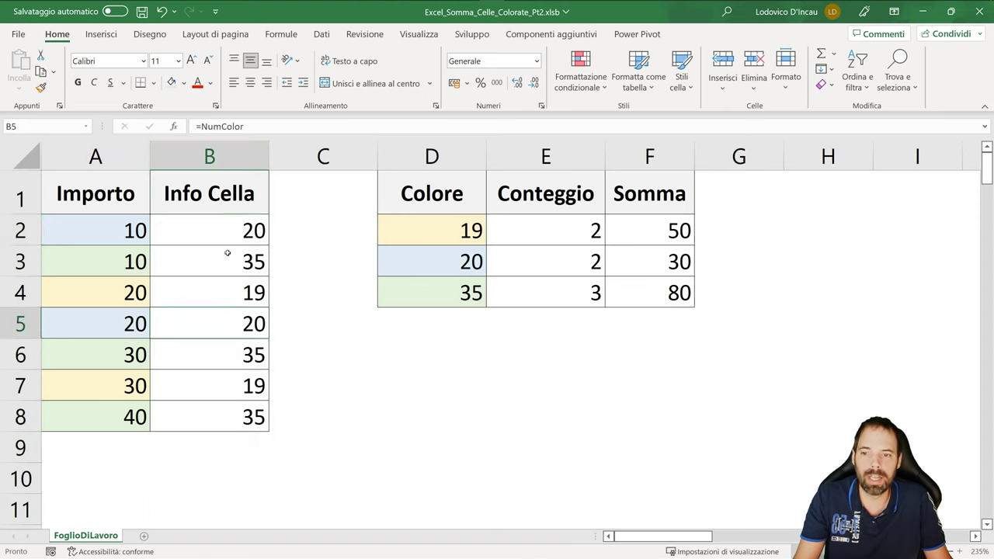
{"action": "left_click", "coordinate": [221, 237]}
{"action": "key", "text": "F2"}
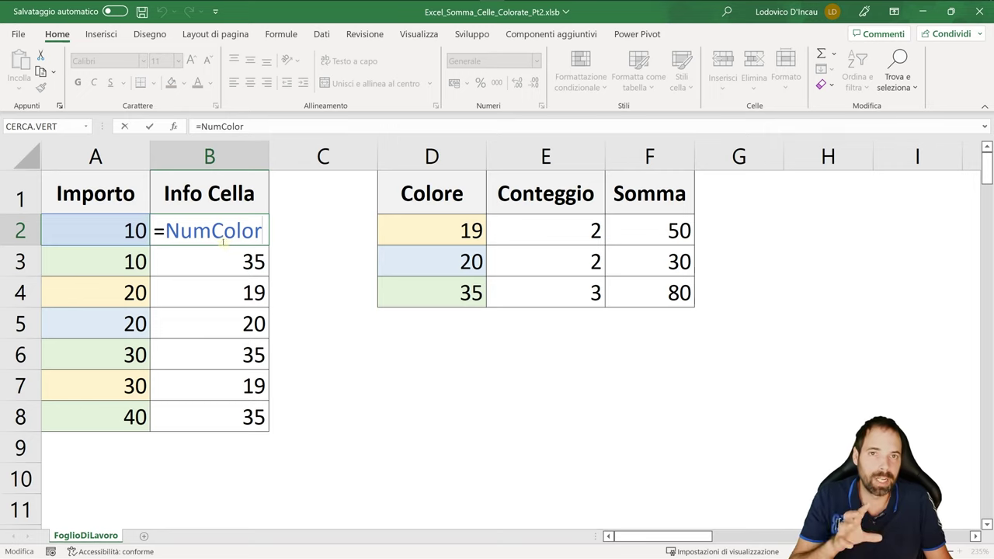
{"action": "left_click_drag", "start_coordinate": [172, 230], "coordinate": [264, 233]}
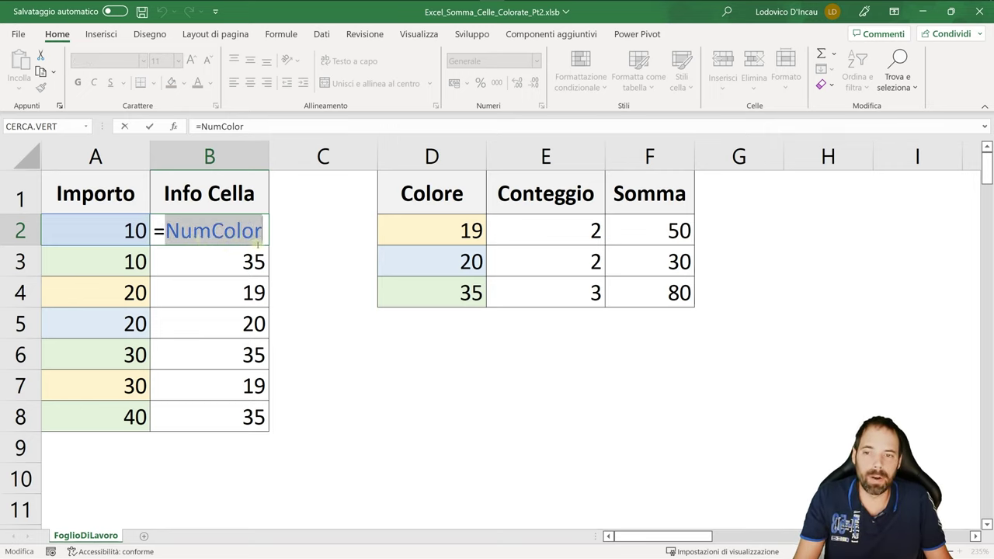
{"action": "key", "text": "Escape"}
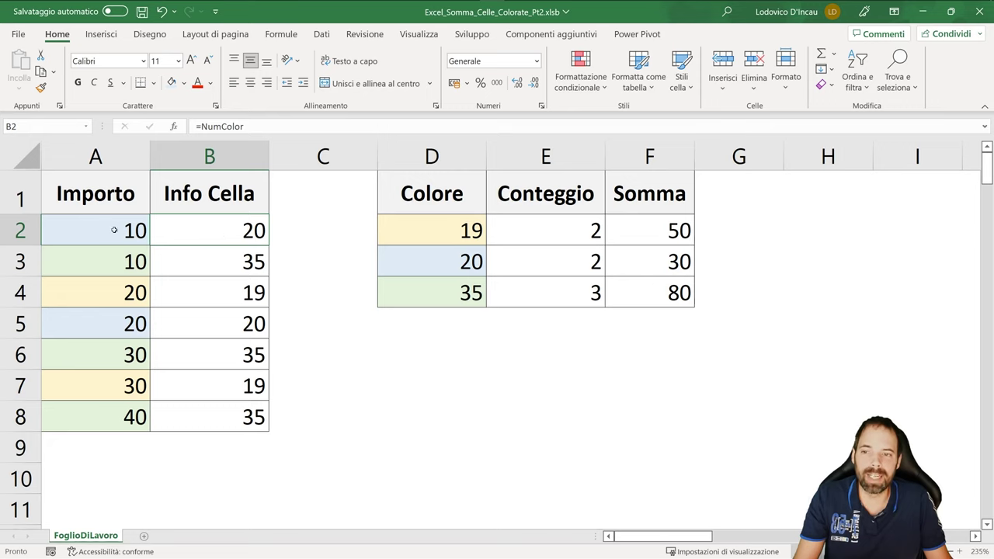
Compare amounts in A2–A4 with their NumColor results in B2–B4, ending on yellow A4
{"action": "left_click", "coordinate": [114, 230]}
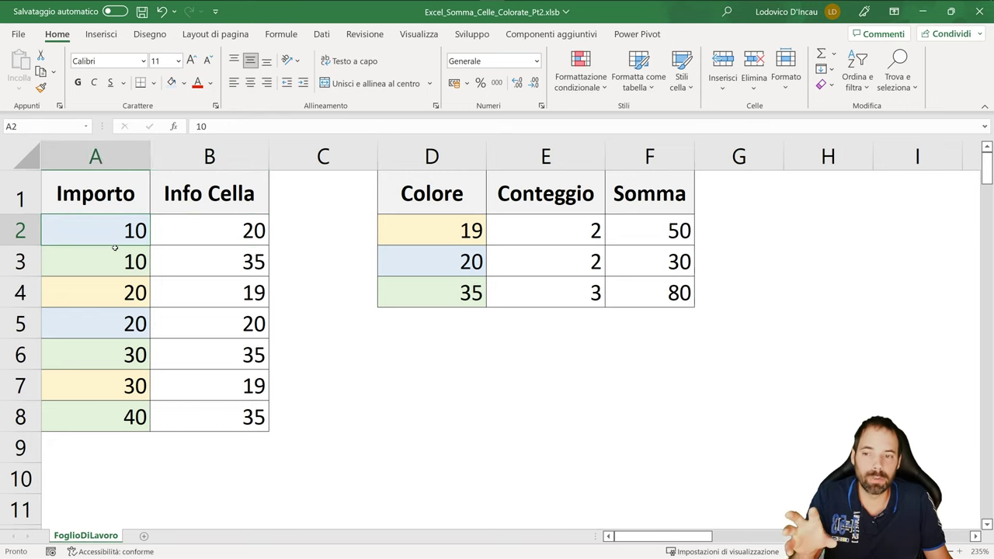
{"action": "left_click", "coordinate": [113, 256]}
{"action": "left_click", "coordinate": [104, 290]}
{"action": "left_click", "coordinate": [118, 227]}
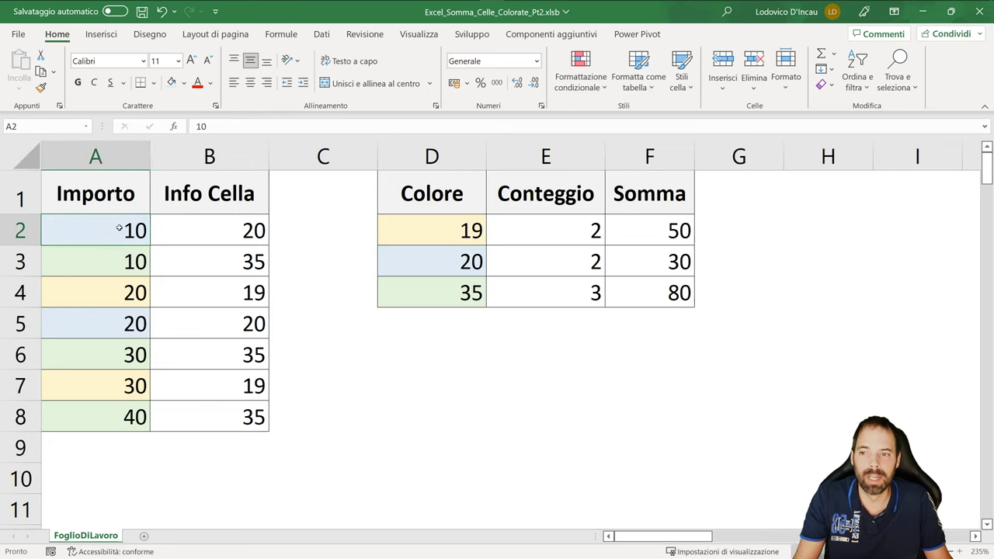
{"action": "left_click", "coordinate": [198, 227]}
{"action": "left_click", "coordinate": [110, 265]}
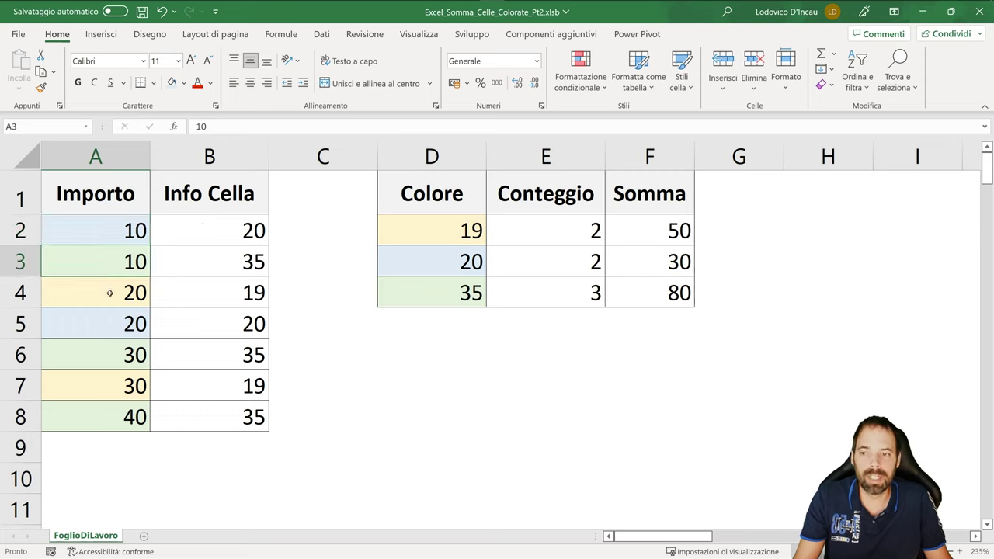
{"action": "left_click", "coordinate": [211, 262]}
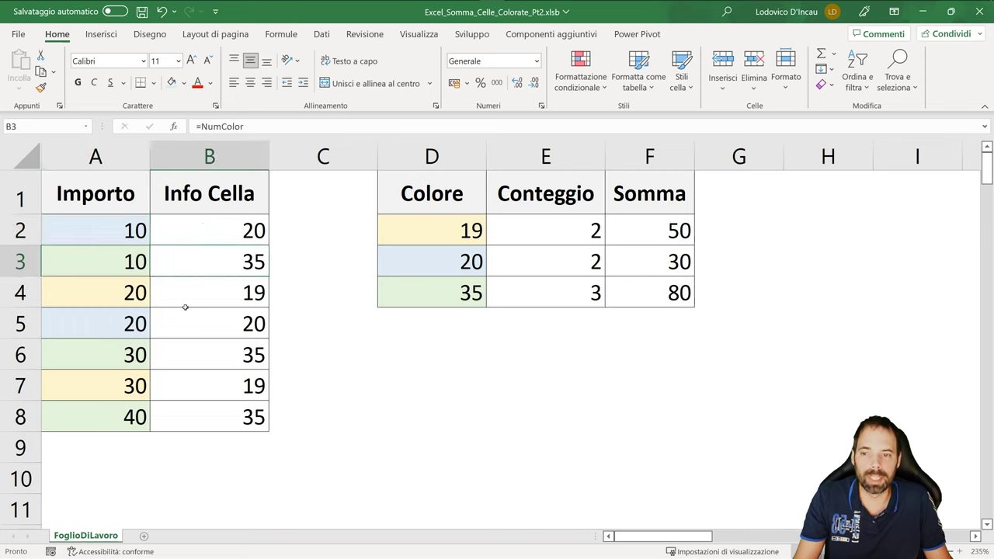
{"action": "left_click", "coordinate": [89, 302]}
{"action": "left_click", "coordinate": [199, 293]}
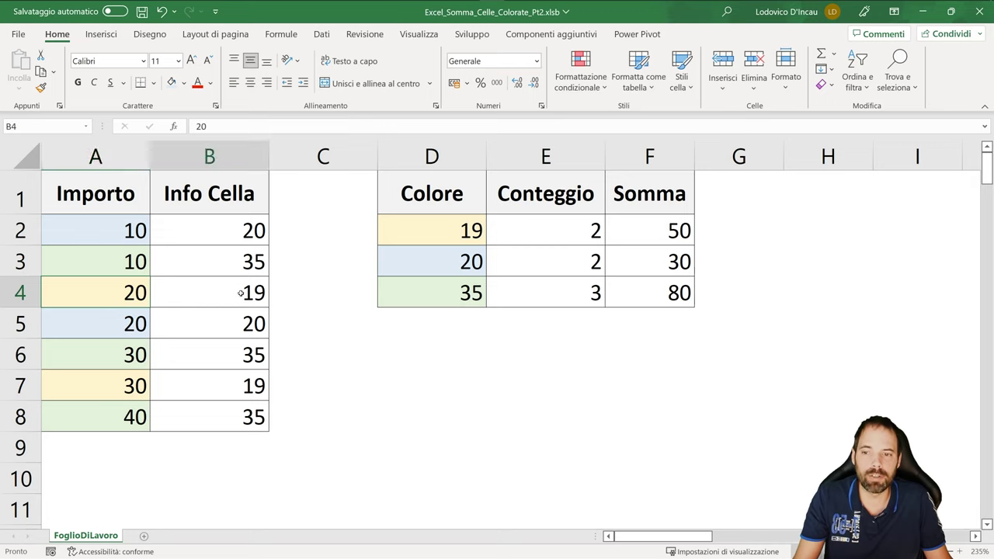
{"action": "left_click", "coordinate": [114, 299]}
{"action": "left_click", "coordinate": [183, 84]}
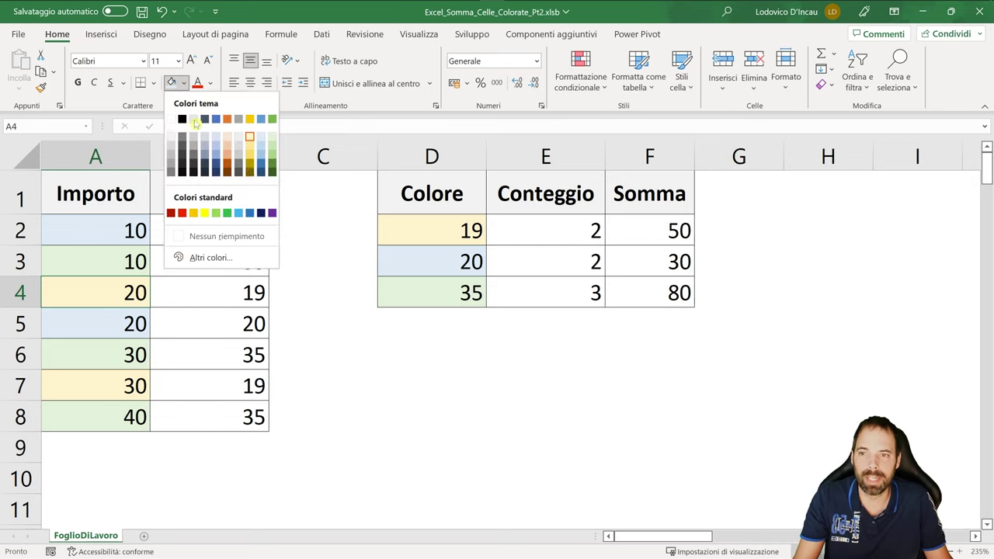
{"action": "left_click", "coordinate": [252, 118]}
{"action": "left_click", "coordinate": [262, 290]}
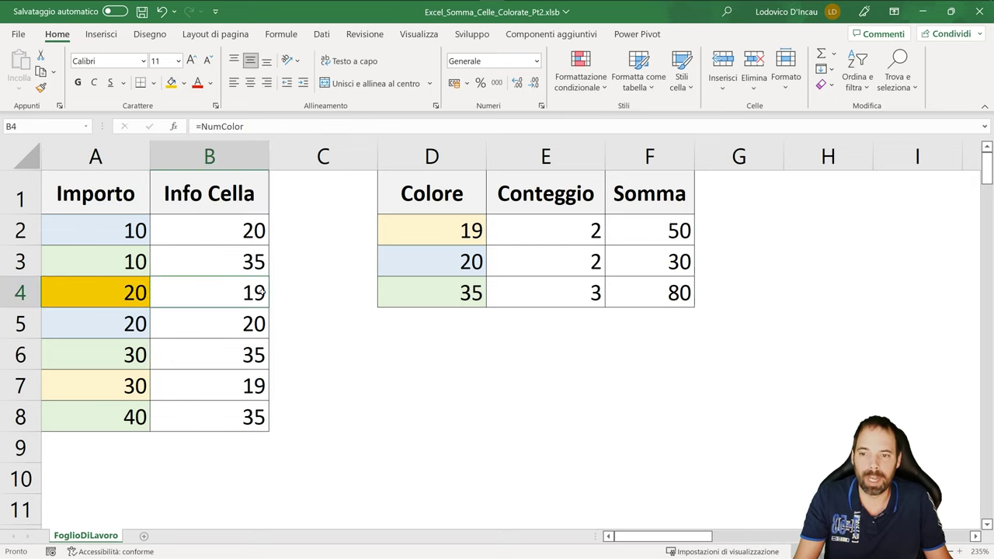
{"action": "key", "text": "F2"}
{"action": "key", "text": "Return"}
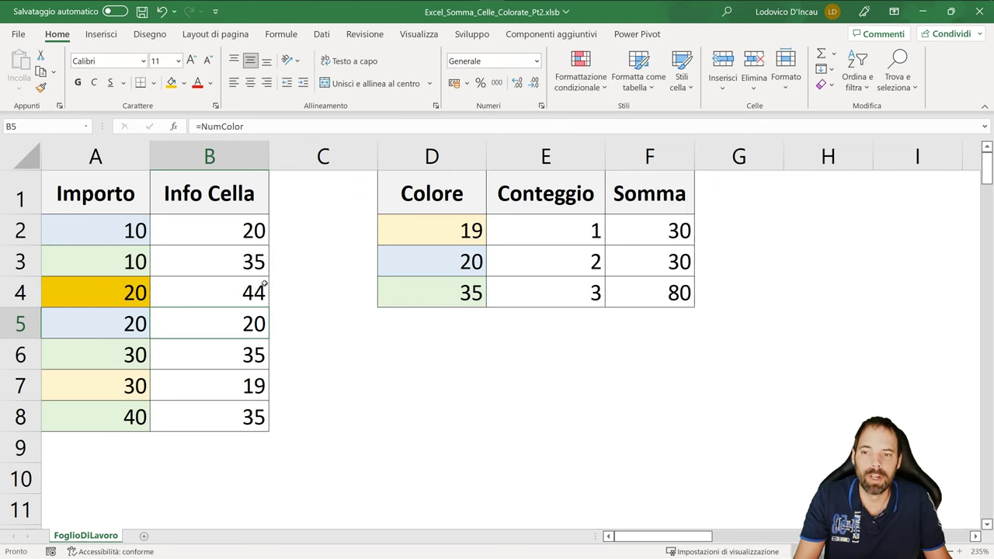
{"action": "left_click", "coordinate": [264, 284]}
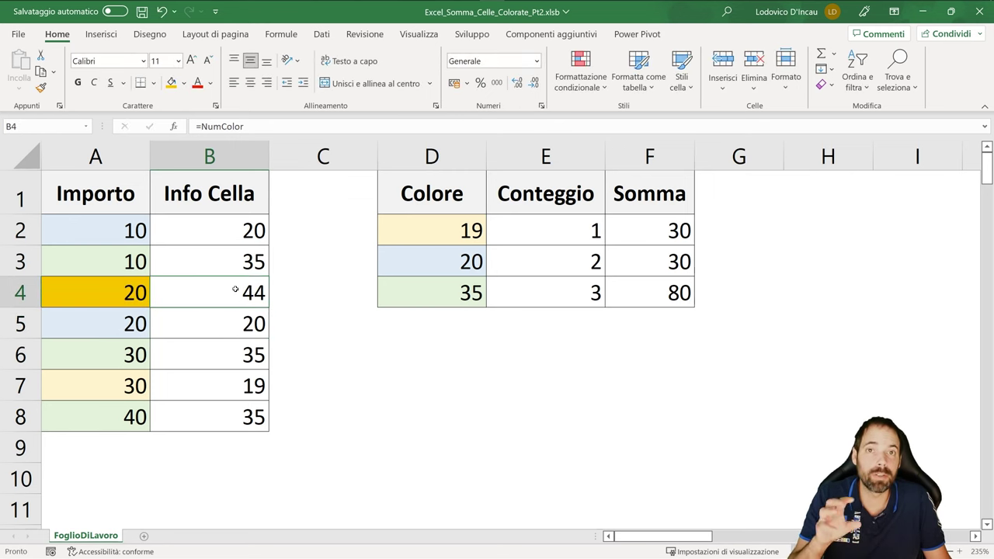
{"action": "left_click", "coordinate": [91, 383]}
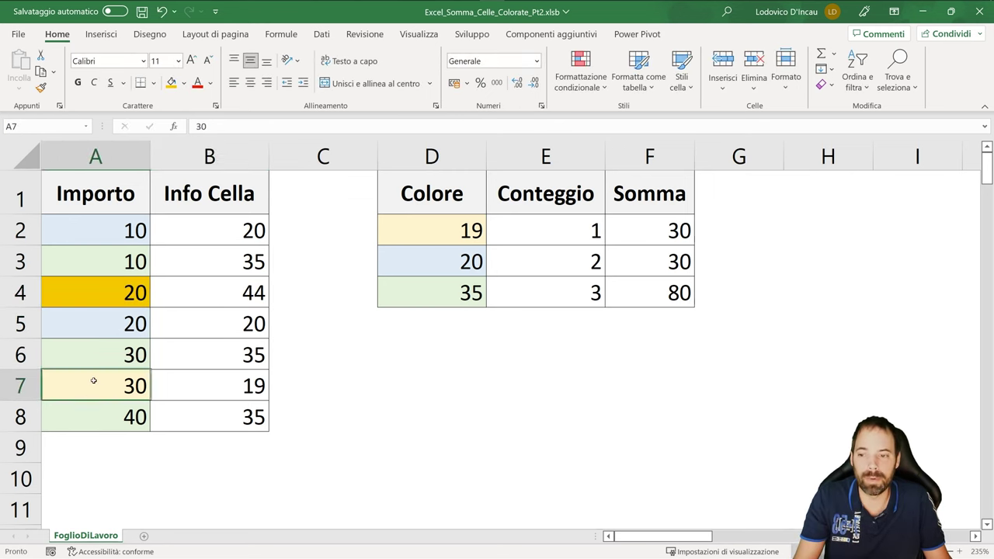
{"action": "left_click", "coordinate": [41, 87]}
{"action": "left_click", "coordinate": [106, 292]}
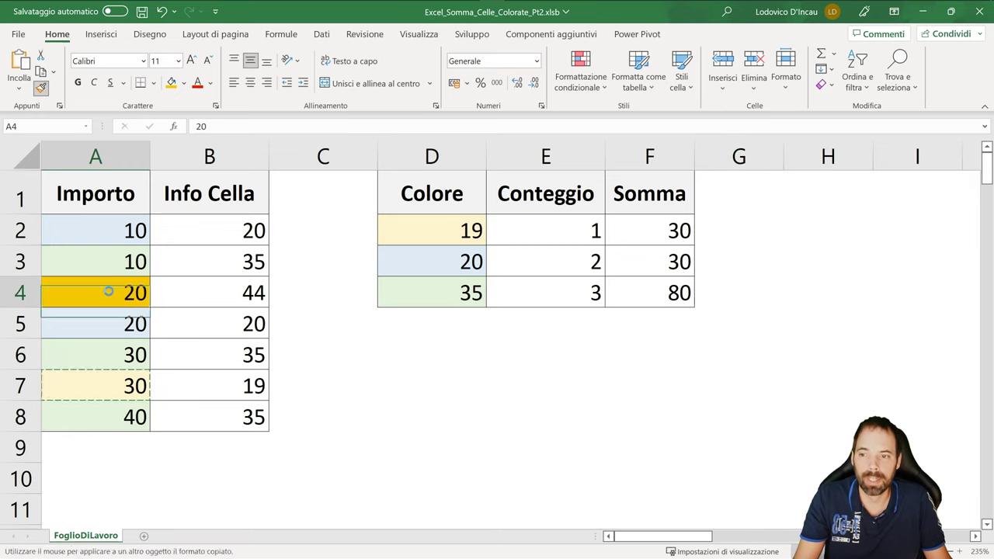
{"action": "left_click", "coordinate": [241, 290]}
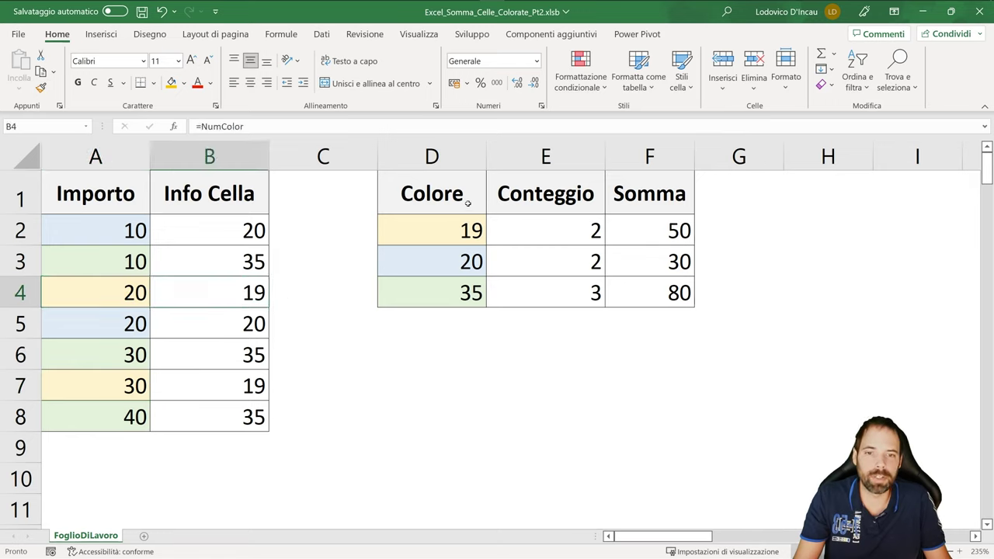
{"action": "mouse_move", "coordinate": [468, 204]}
{"action": "left_mouse_down"}
{"action": "mouse_move", "coordinate": [673, 282]}
{"action": "mouse_move", "coordinate": [673, 295]}
{"action": "left_mouse_up"}
{"action": "left_click", "coordinate": [575, 353]}
{"action": "left_click", "coordinate": [435, 230]}
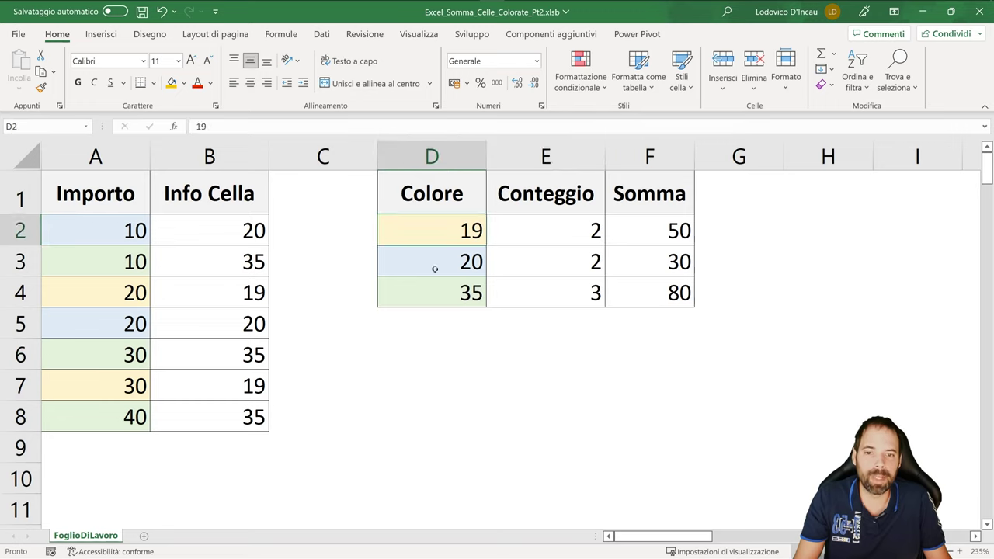
{"action": "left_click", "coordinate": [435, 269]}
{"action": "left_click", "coordinate": [436, 292]}
{"action": "left_click", "coordinate": [433, 263]}
{"action": "left_click", "coordinate": [431, 233]}
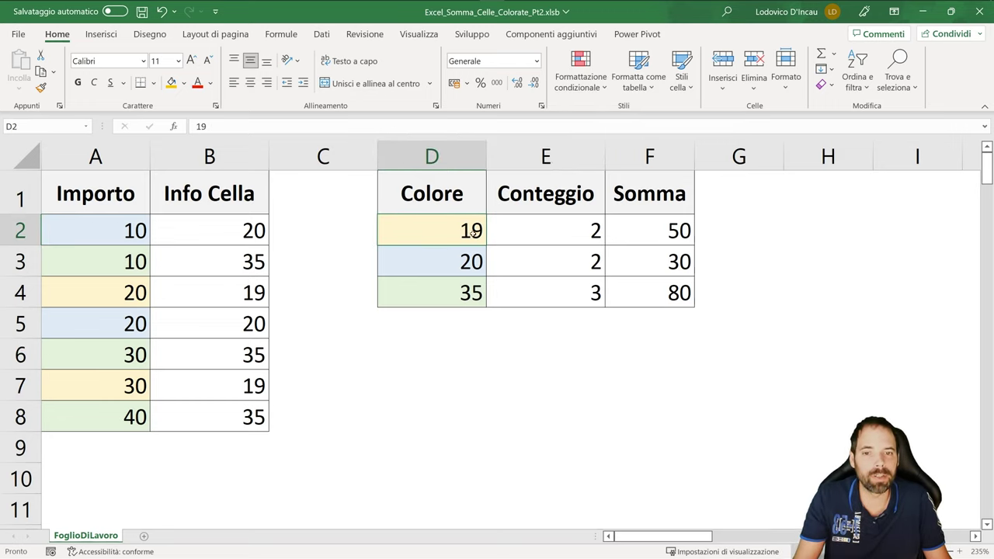
{"action": "left_click", "coordinate": [464, 261]}
{"action": "left_click", "coordinate": [458, 292]}
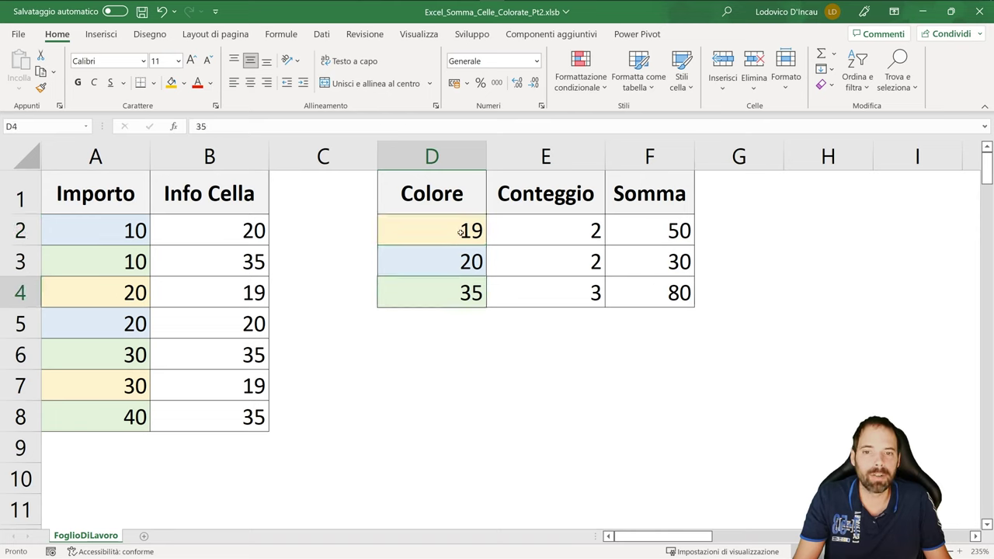
{"action": "left_click", "coordinate": [464, 230]}
{"action": "left_click", "coordinate": [462, 261]}
{"action": "left_click", "coordinate": [456, 299]}
{"action": "left_click", "coordinate": [543, 237]}
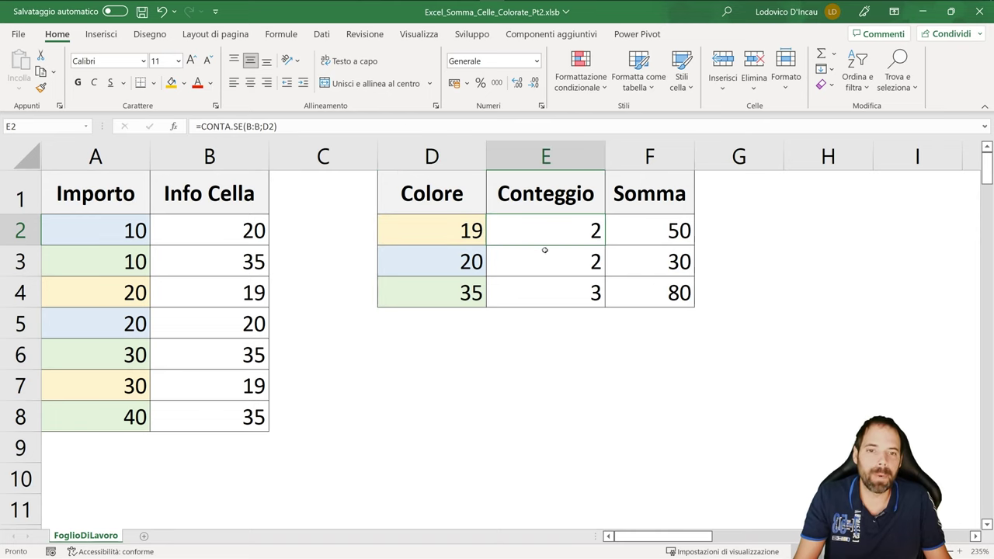
{"action": "key", "text": "F2"}
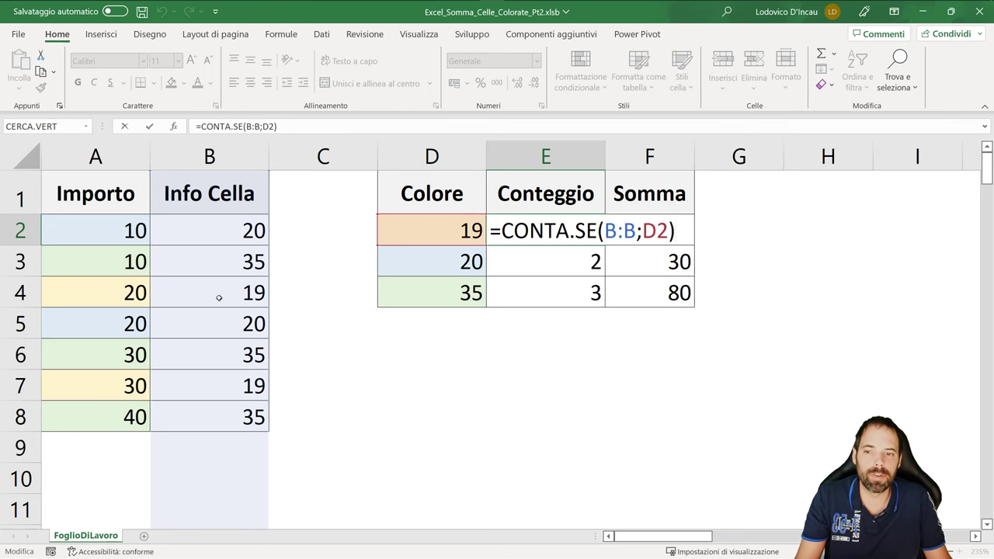
{"action": "key", "text": "Escape"}
{"action": "left_click", "coordinate": [629, 230]}
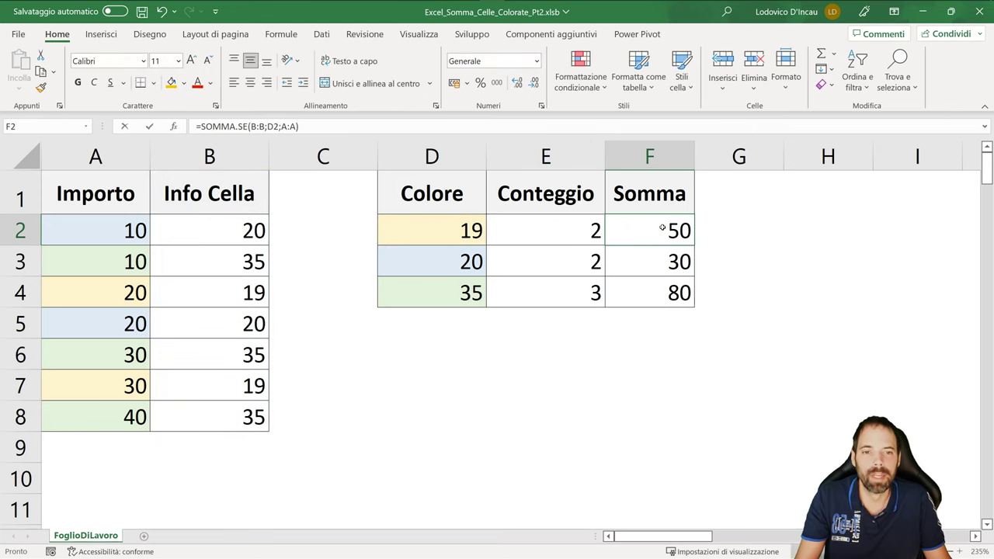
{"action": "key", "text": "F2"}
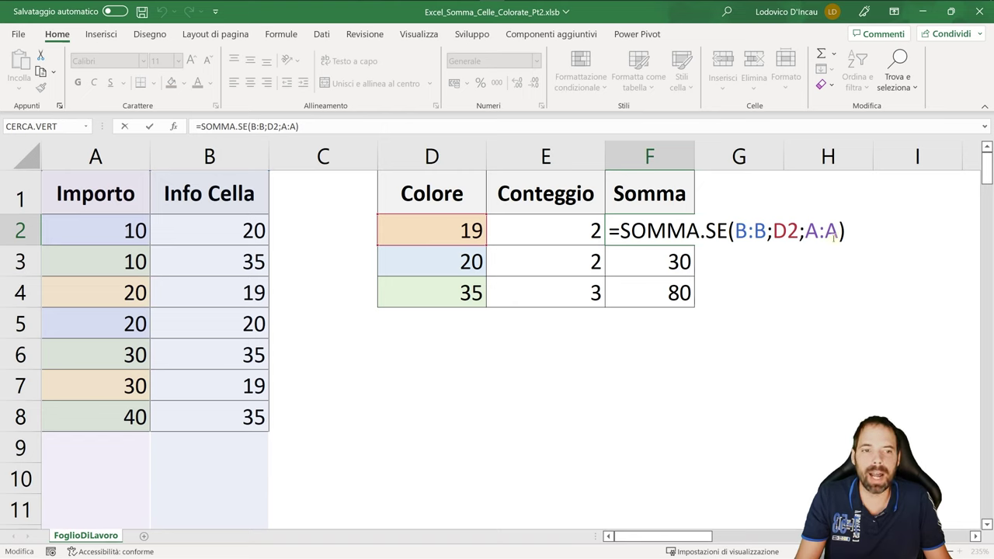
{"action": "key", "text": "Return"}
{"action": "left_click", "coordinate": [541, 230]}
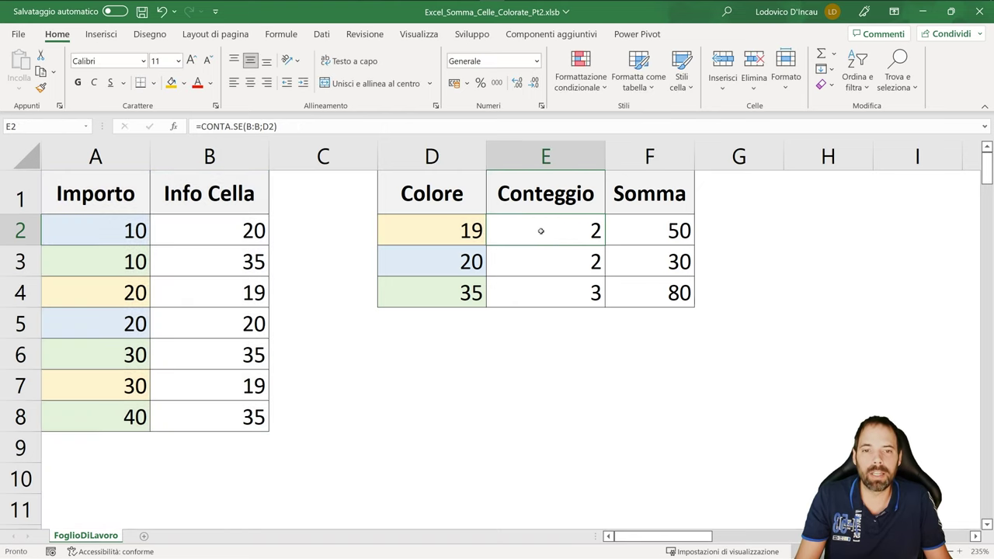
{"action": "left_click", "coordinate": [638, 230]}
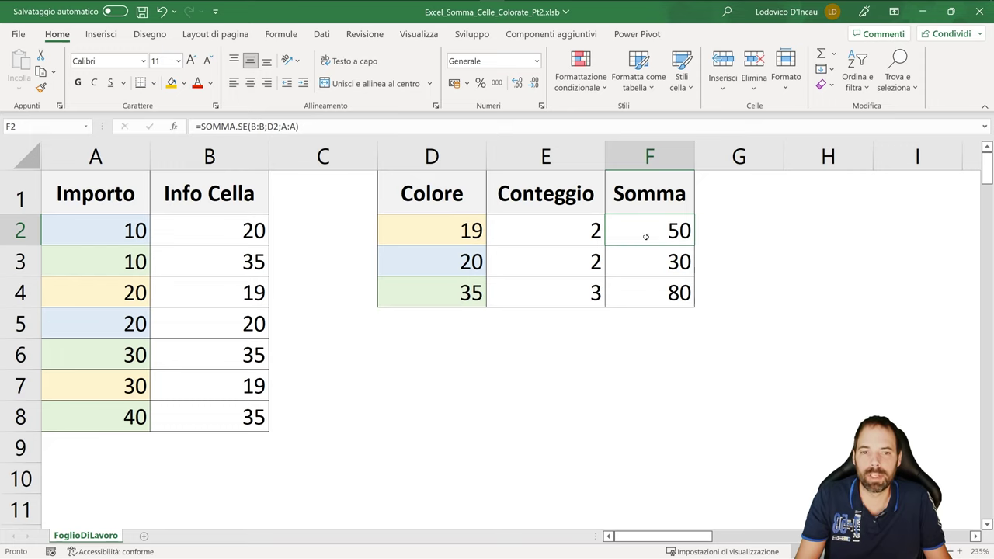
{"action": "left_click", "coordinate": [564, 234]}
{"action": "left_click", "coordinate": [449, 238]}
Confirm B2 holds =NumColor, then open Name Manager from the Formule tab
{"action": "left_click", "coordinate": [205, 235]}
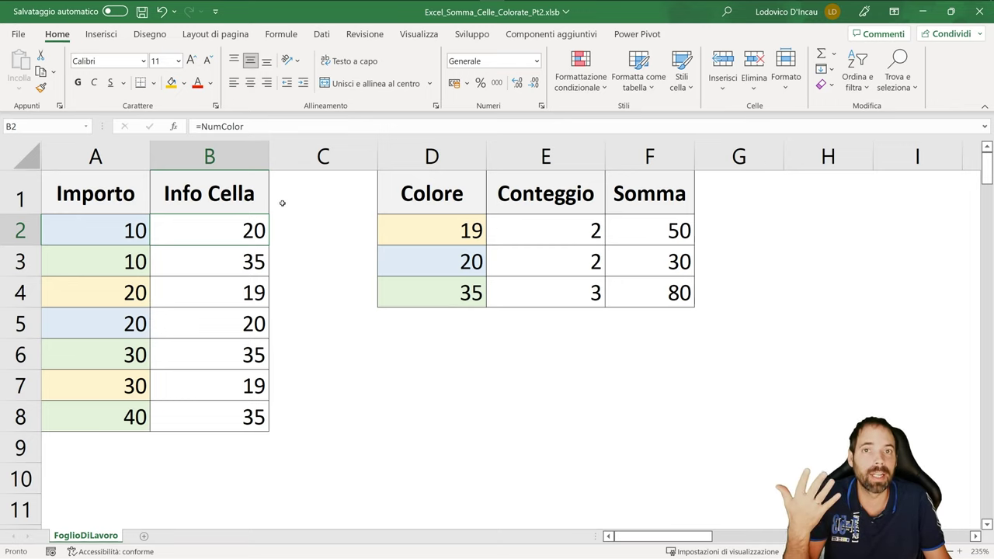
{"action": "left_click", "coordinate": [288, 35]}
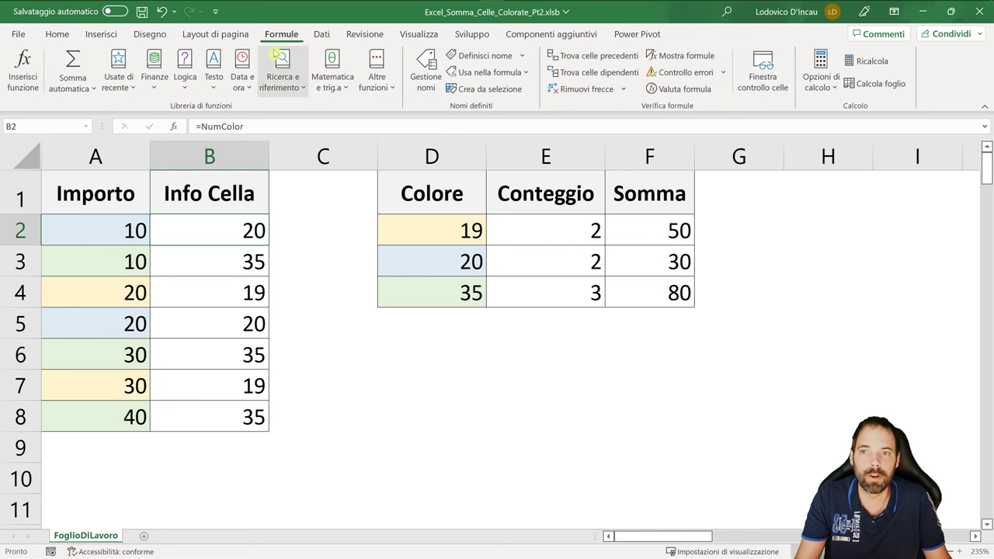
{"action": "left_click", "coordinate": [425, 65]}
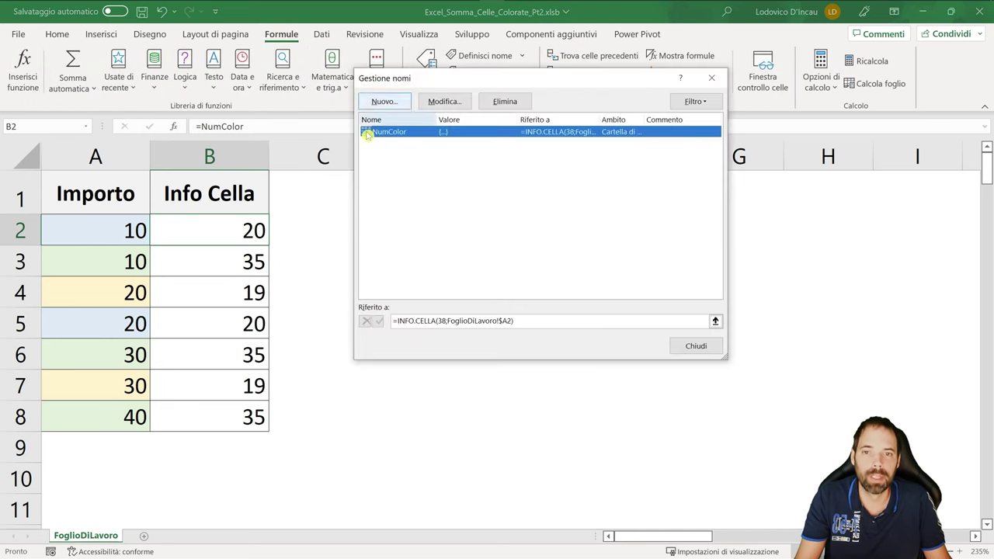
{"action": "left_click", "coordinate": [403, 153]}
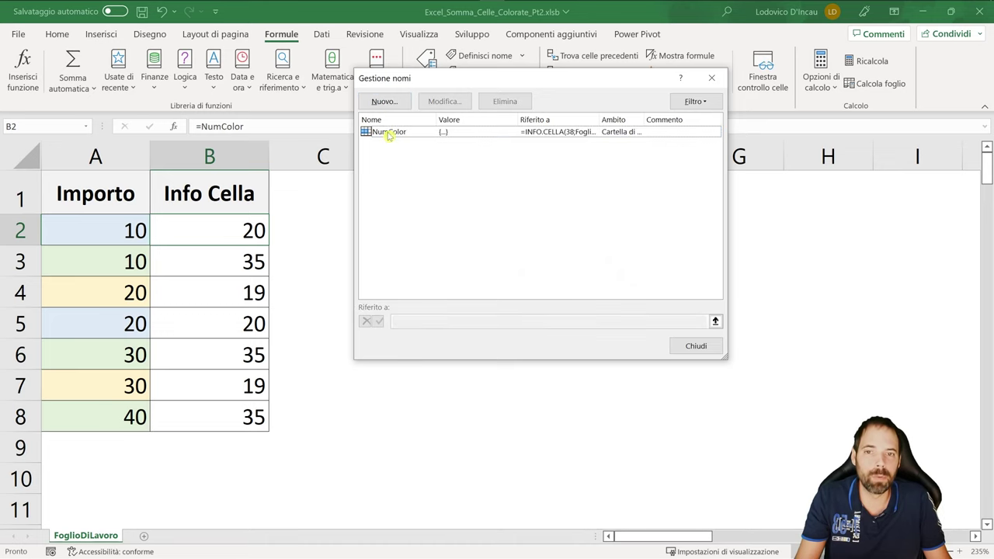
{"action": "left_click", "coordinate": [388, 132]}
{"action": "left_click", "coordinate": [444, 101]}
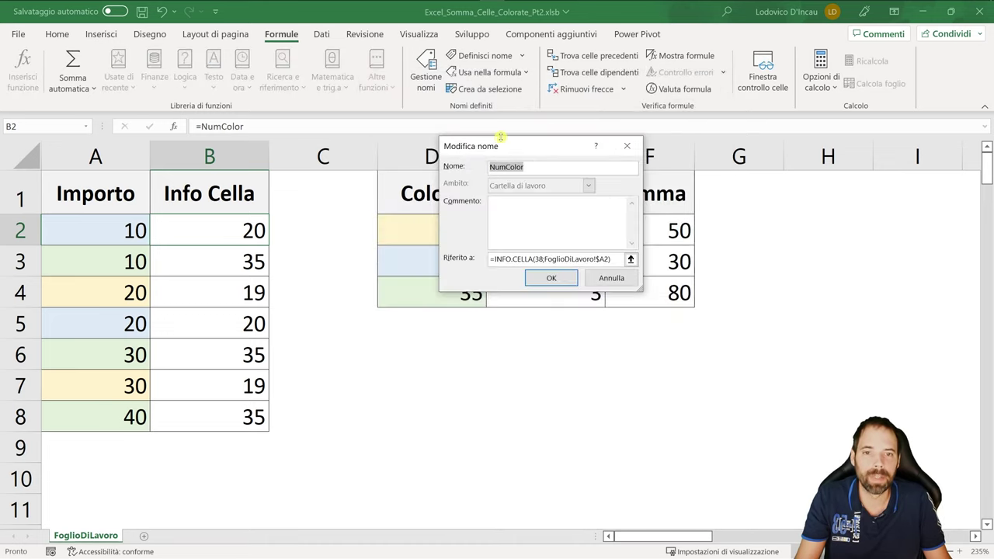
{"action": "left_click_drag", "start_coordinate": [500, 137], "coordinate": [429, 149]}
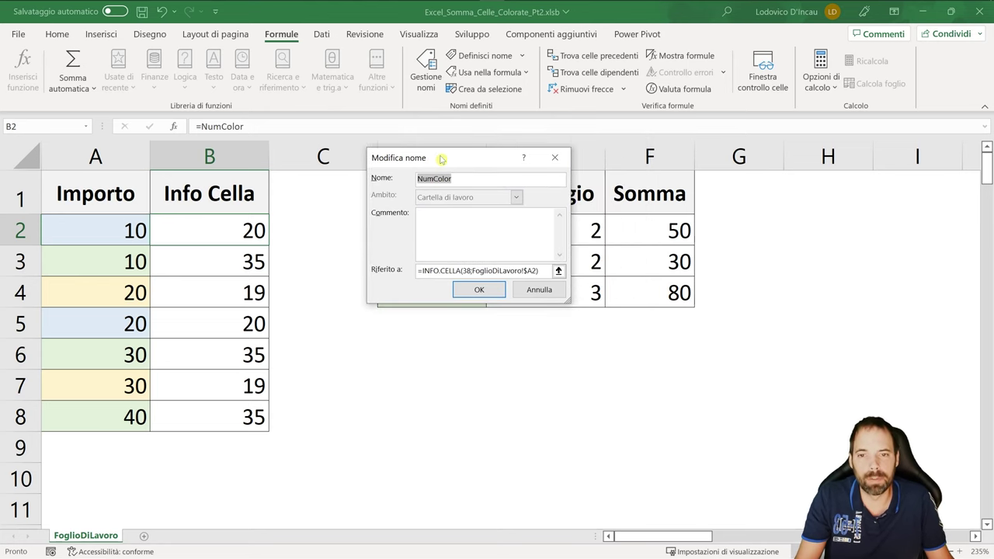
{"action": "left_click_drag", "start_coordinate": [456, 179], "coordinate": [390, 178]}
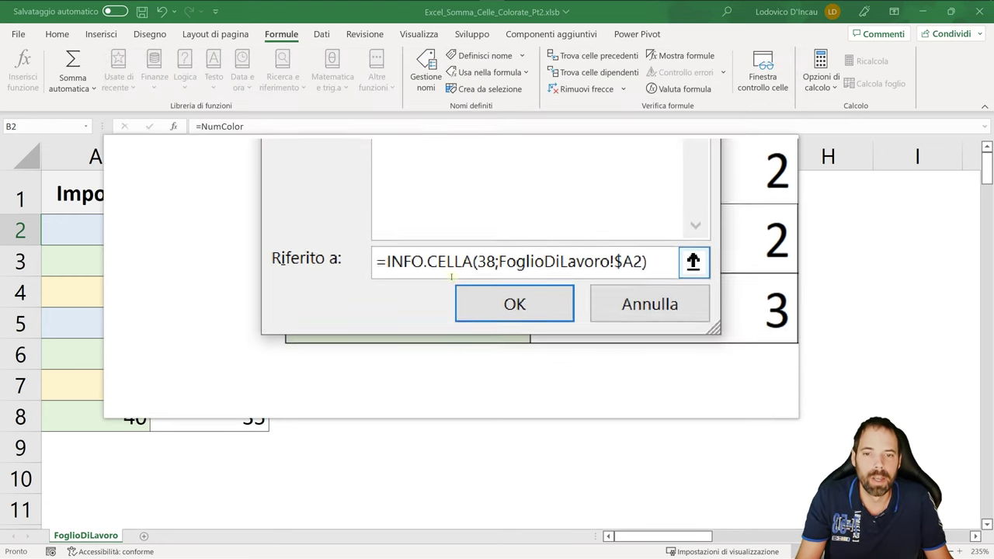
{"action": "left_click_drag", "start_coordinate": [396, 271], "coordinate": [462, 271]}
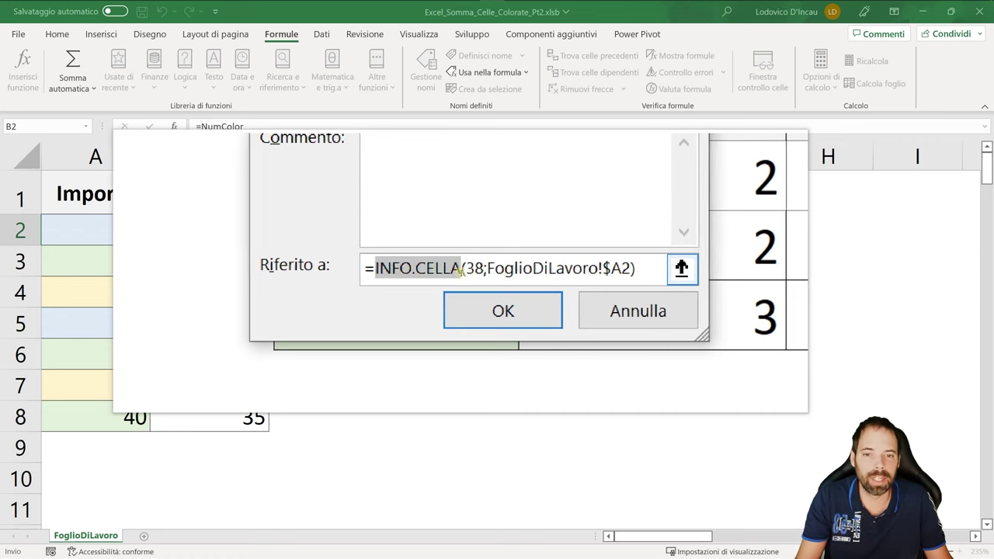
{"action": "double_click", "coordinate": [469, 269]}
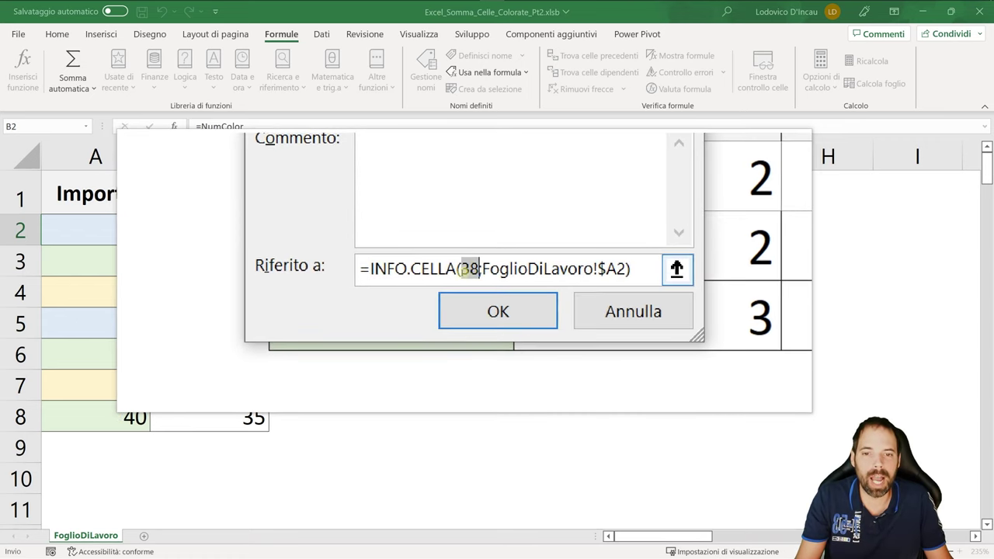
{"action": "left_click", "coordinate": [460, 269]}
{"action": "double_click", "coordinate": [464, 270]}
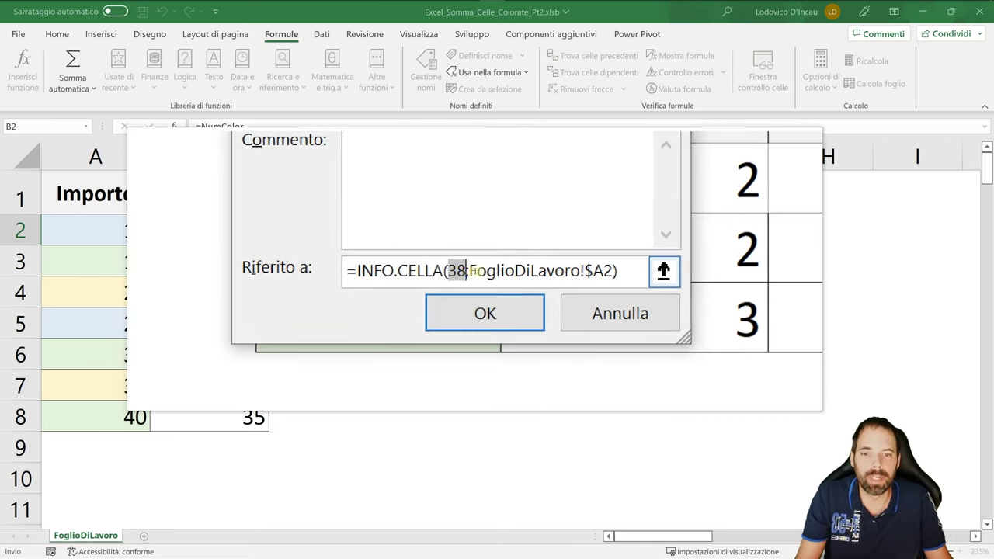
{"action": "left_click_drag", "start_coordinate": [473, 272], "coordinate": [537, 268]}
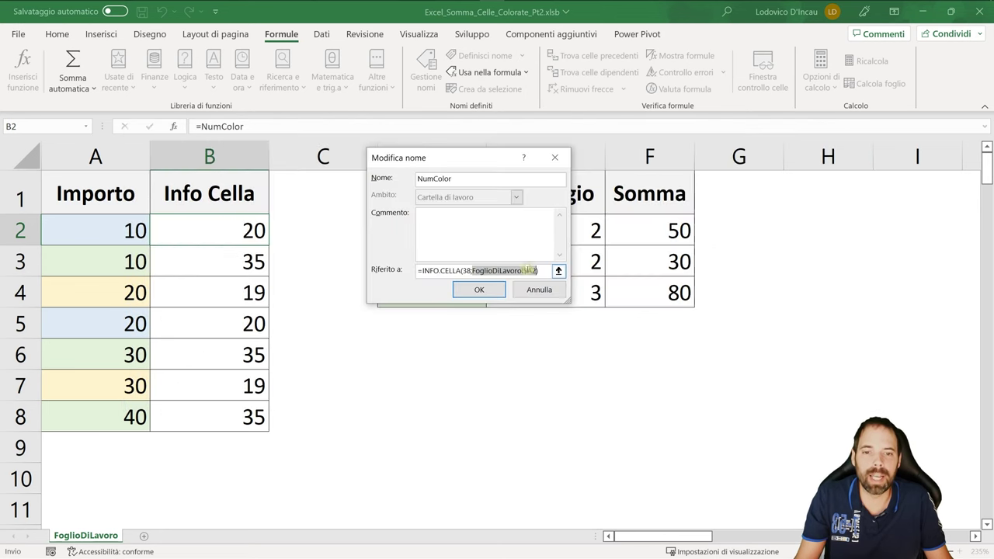
{"action": "left_click", "coordinate": [537, 289]}
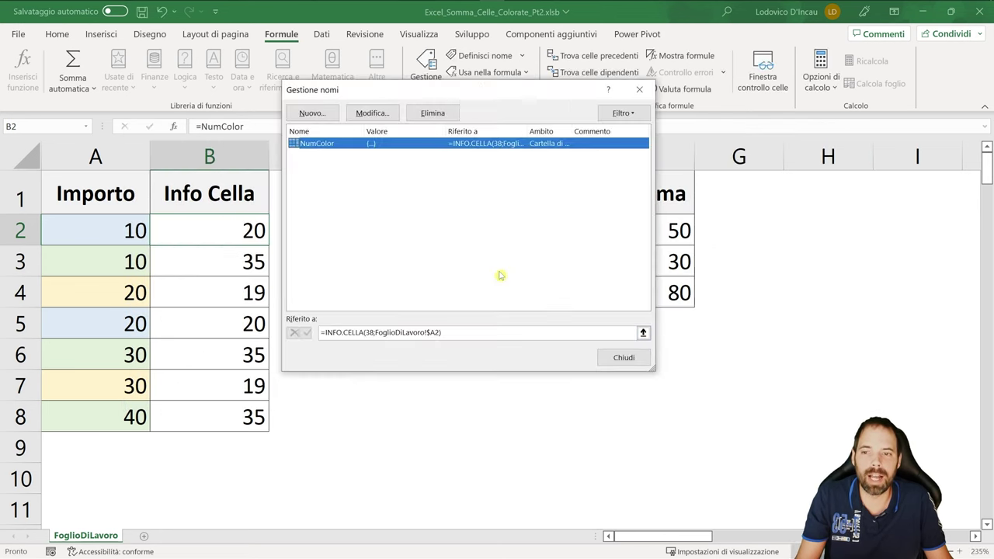
{"action": "left_click", "coordinate": [624, 358]}
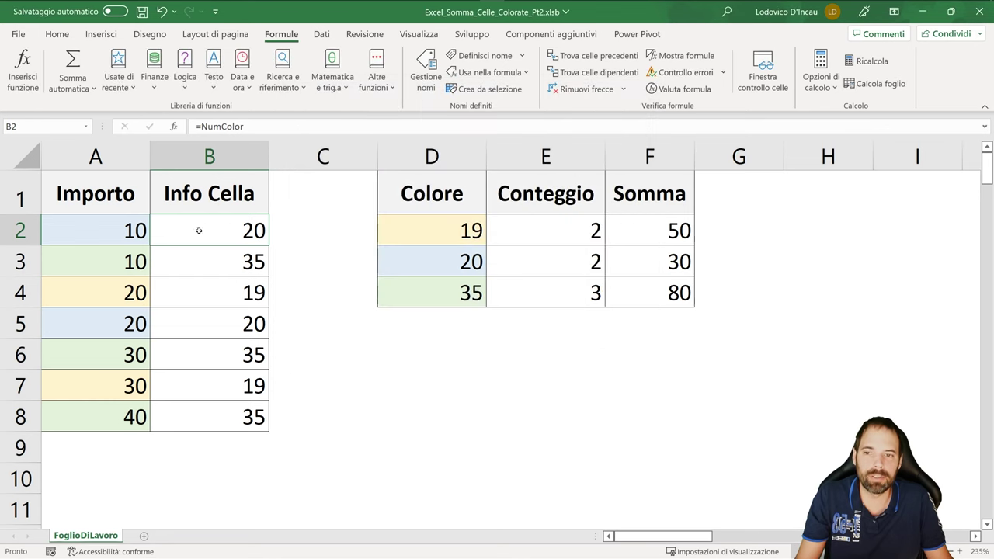
{"action": "left_click", "coordinate": [214, 192]}
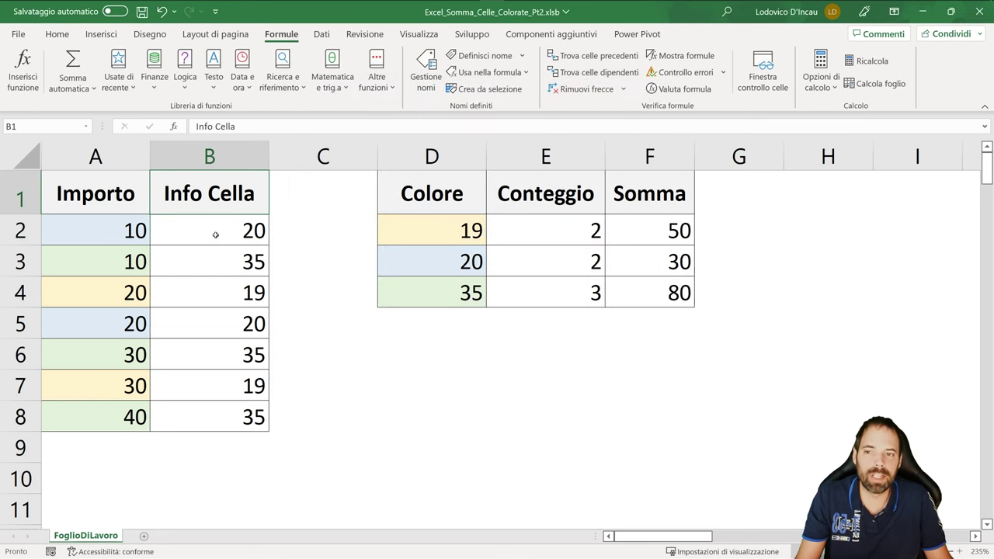
{"action": "left_click", "coordinate": [426, 68]}
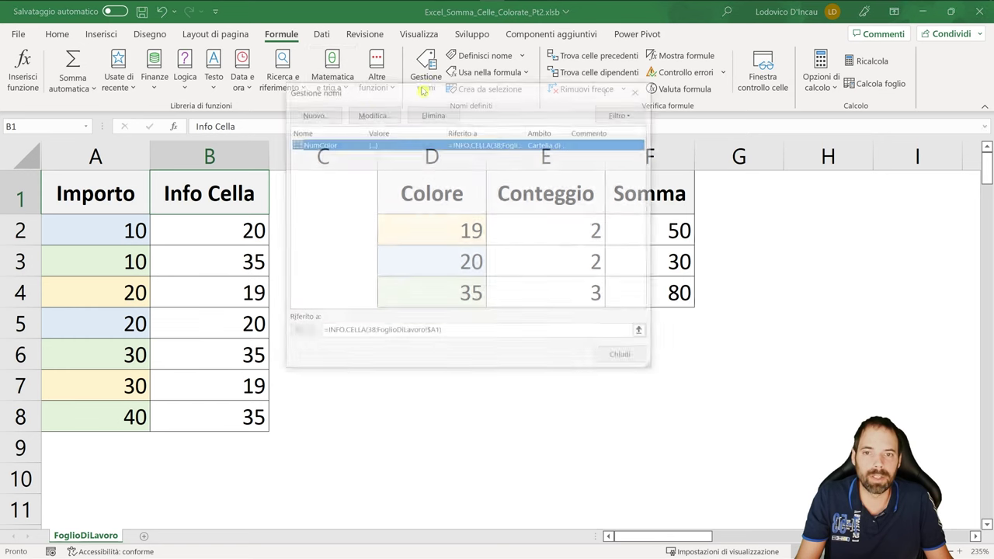
{"action": "left_click", "coordinate": [381, 112]}
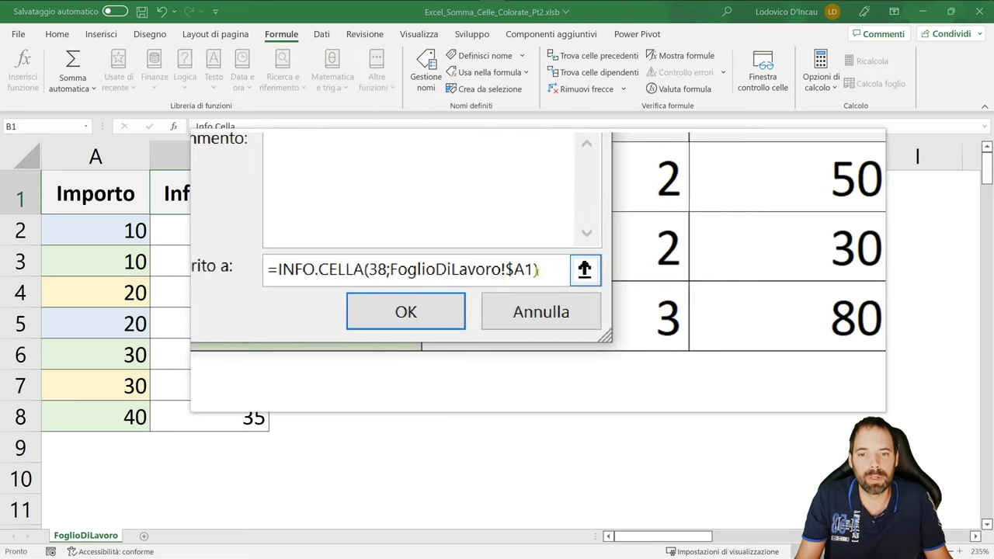
{"action": "left_click", "coordinate": [526, 274]}
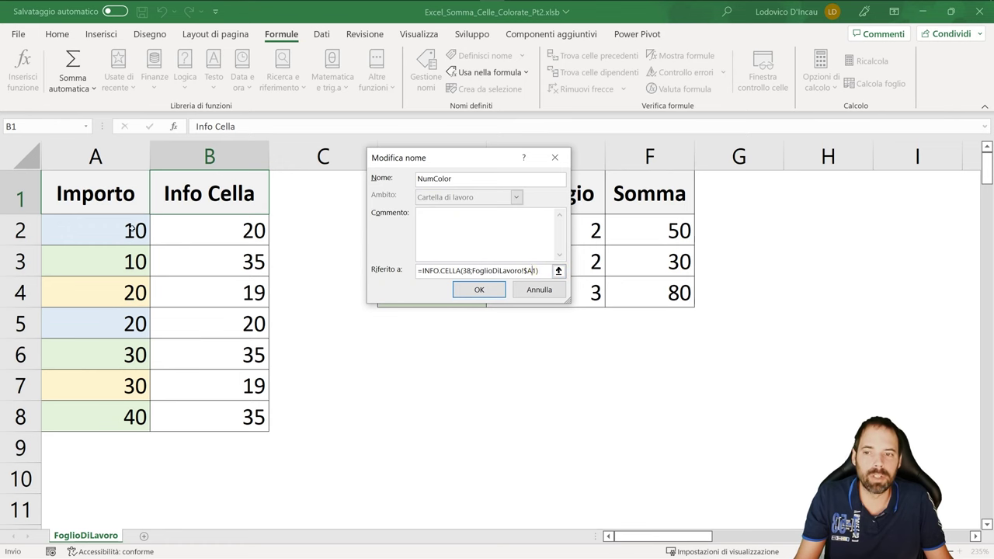
{"action": "left_click", "coordinate": [546, 289]}
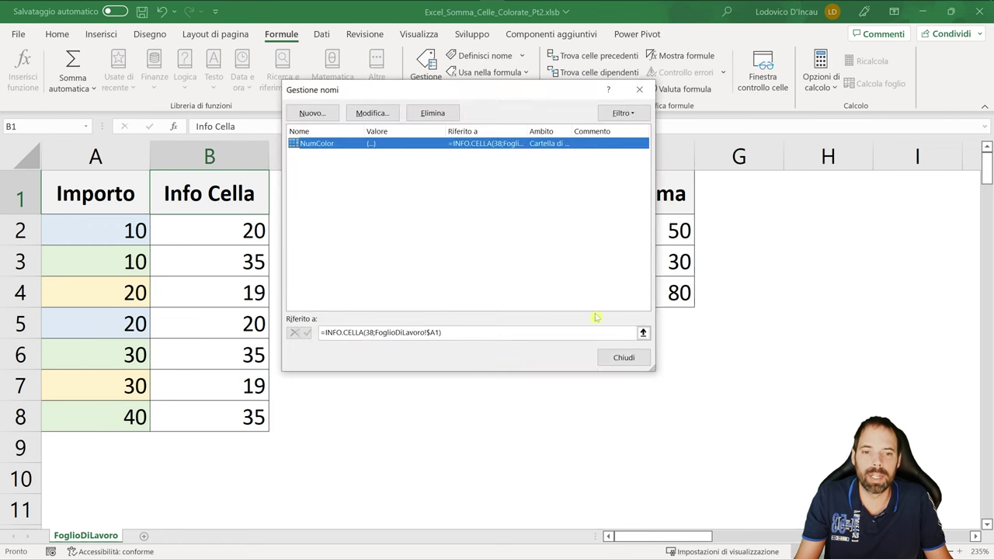
{"action": "left_click", "coordinate": [621, 357]}
{"action": "left_click", "coordinate": [187, 230]}
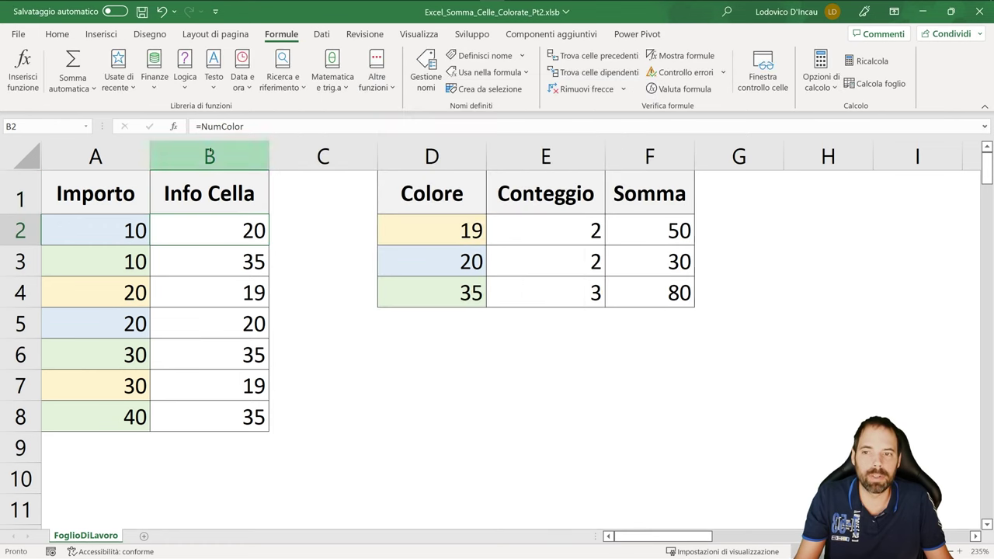
With A7 active, open Name Manager and view NumColor's reference =INFO.CELLA(38;FoglioDiLavoro!$A7)
{"action": "left_click", "coordinate": [99, 229]}
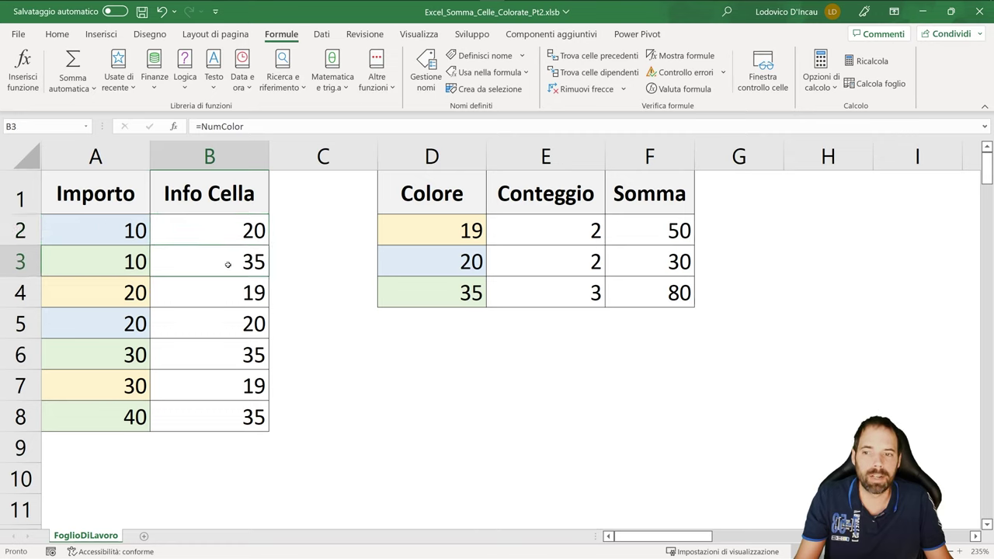
{"action": "left_click", "coordinate": [66, 260]}
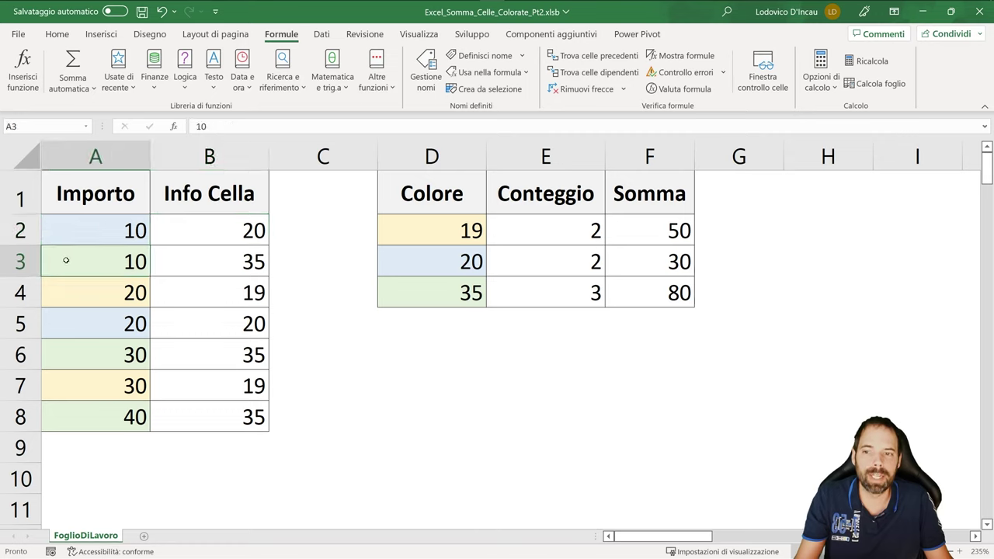
{"action": "left_click", "coordinate": [226, 205]}
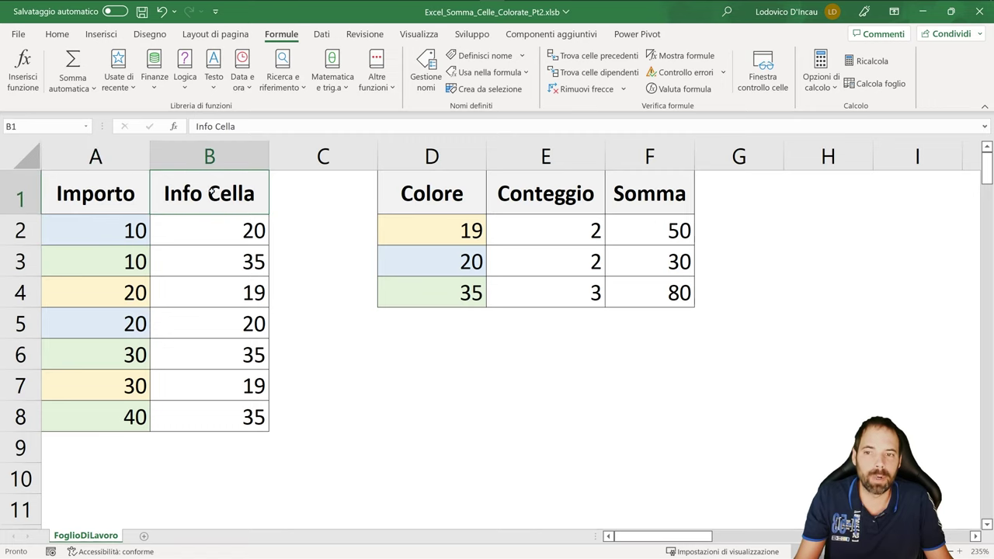
{"action": "left_click", "coordinate": [337, 203]}
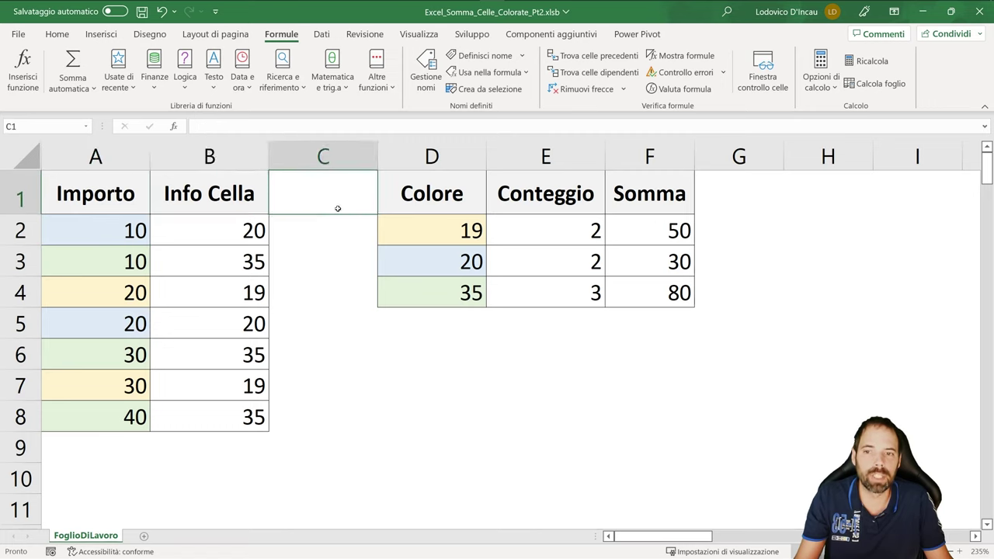
{"action": "left_click", "coordinate": [322, 394]}
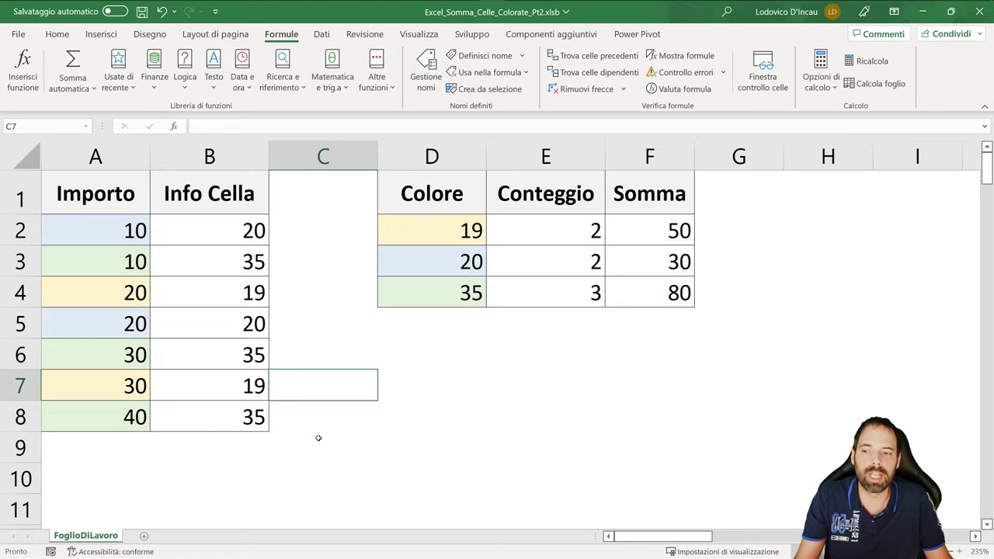
{"action": "left_click", "coordinate": [76, 386]}
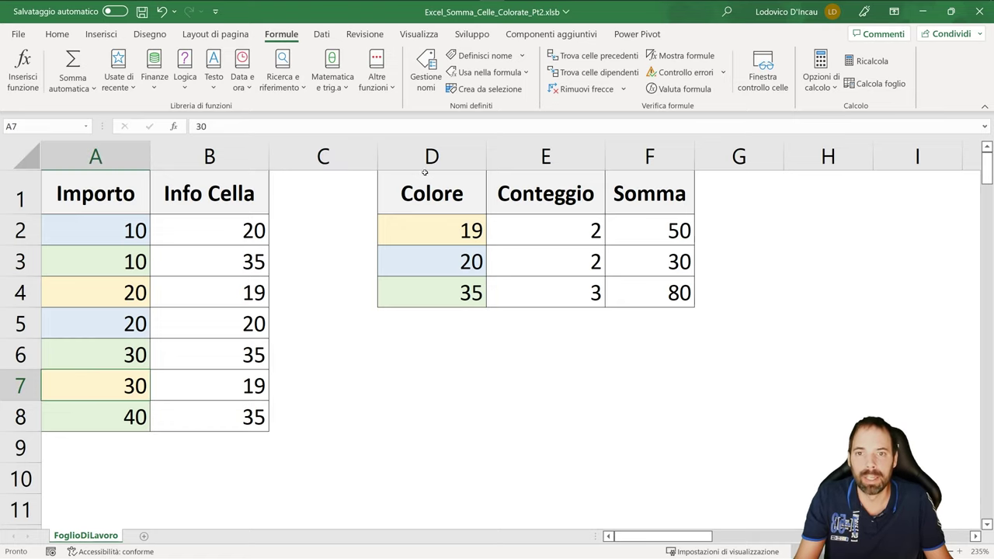
{"action": "left_click", "coordinate": [425, 70]}
{"action": "left_click", "coordinate": [450, 336]}
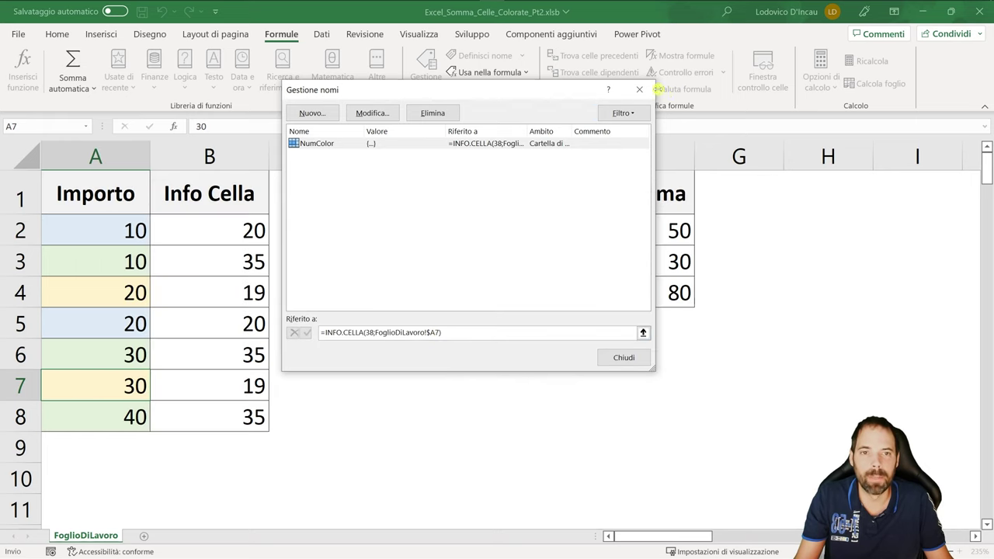
Close Name Manager and select the Info Cella header cell B1
{"action": "left_click", "coordinate": [640, 89]}
{"action": "left_click", "coordinate": [247, 314]}
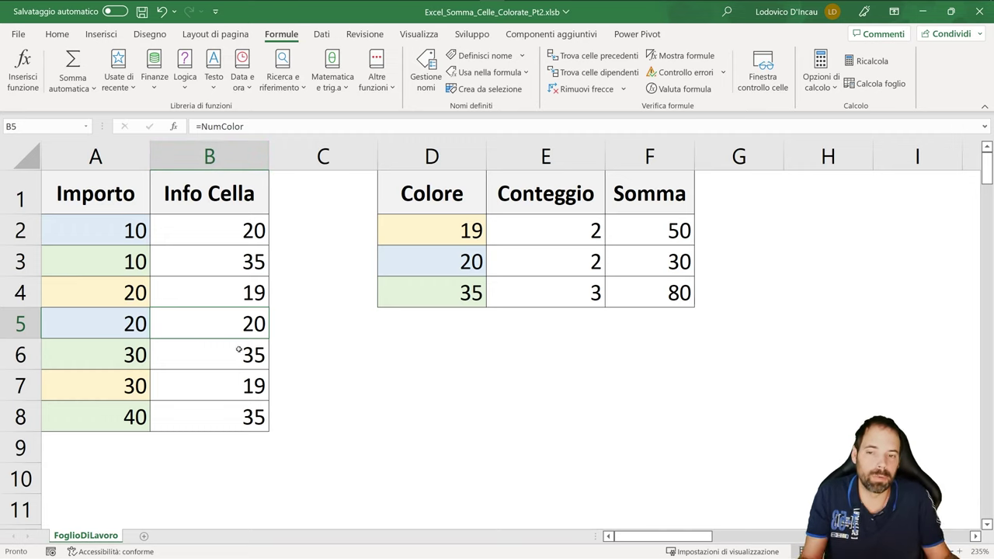
{"action": "left_click", "coordinate": [212, 231]}
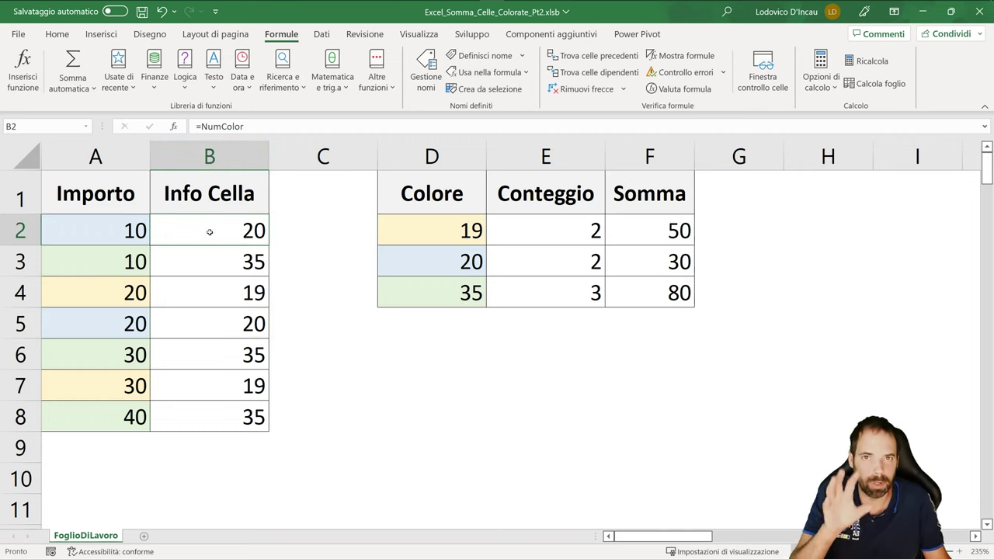
{"action": "left_click", "coordinate": [233, 194]}
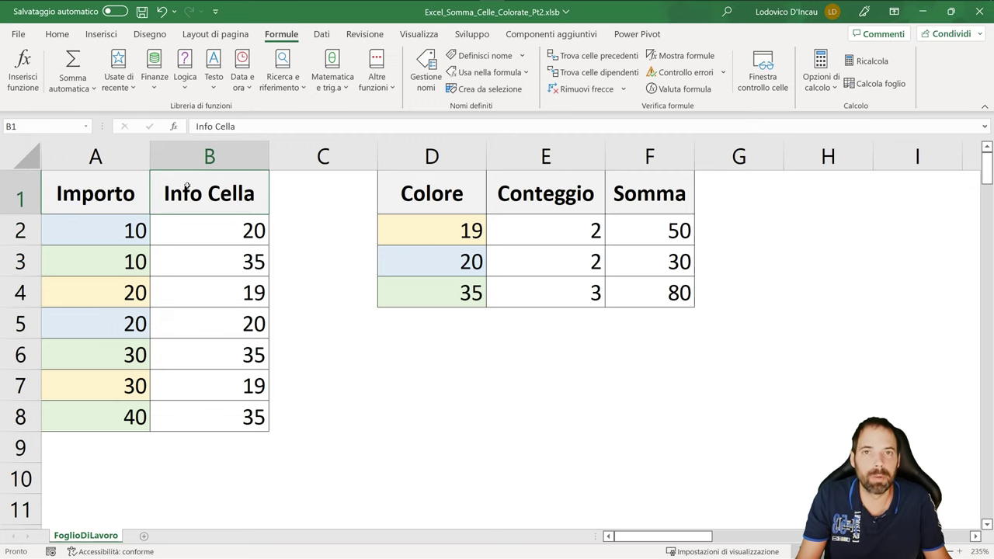
Review NumColor's reference =INFO.CELLA(38;FoglioDiLavoro!$A1) without changing it, then close Name Manager
{"action": "left_click", "coordinate": [426, 69]}
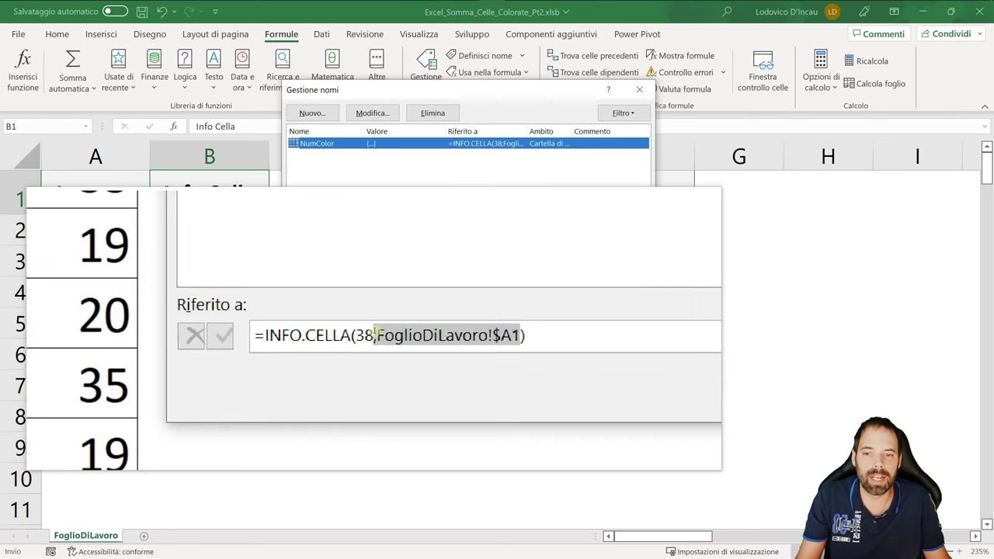
{"action": "left_click", "coordinate": [442, 332]}
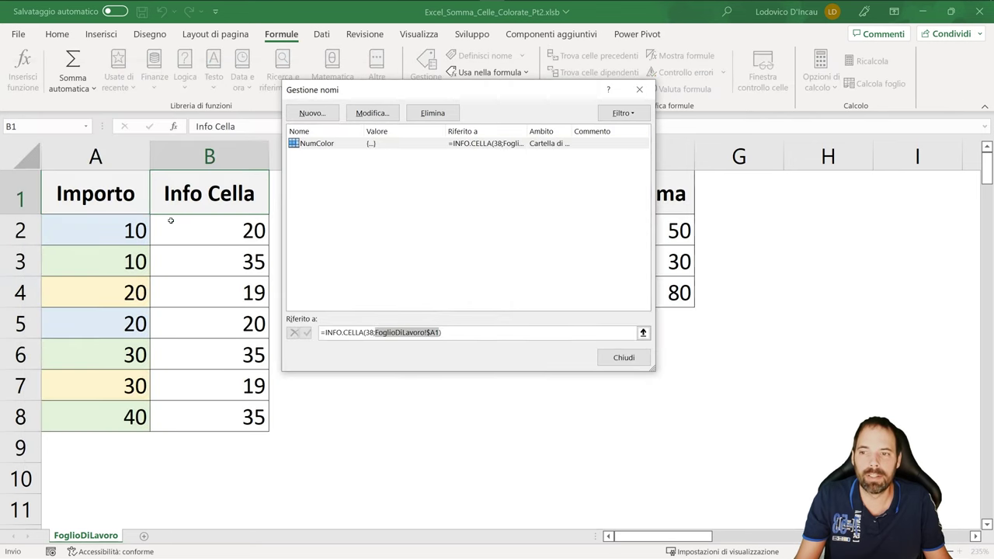
{"action": "left_click", "coordinate": [89, 185]}
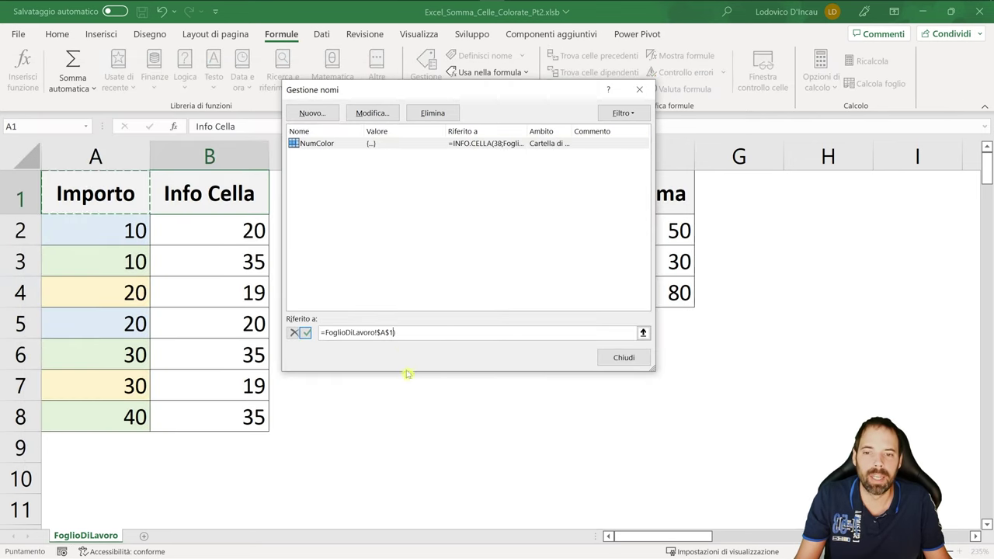
{"action": "key", "text": "F4"}
{"action": "key", "text": "F4"}
{"action": "key", "text": "Return"}
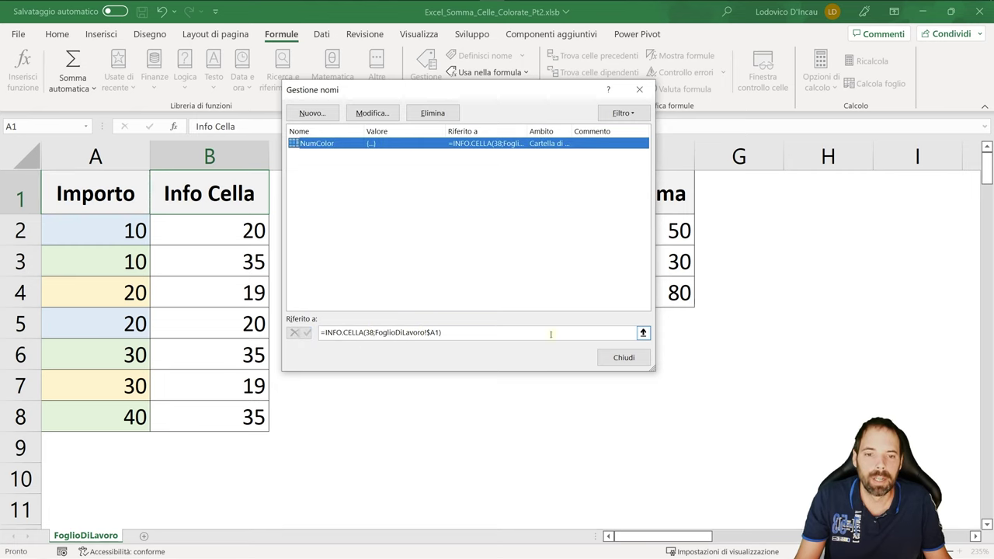
{"action": "left_click", "coordinate": [623, 358]}
Check the =NumColor cells down column B and the CONTA.SE count in E2, then return to A1
{"action": "left_click", "coordinate": [222, 240]}
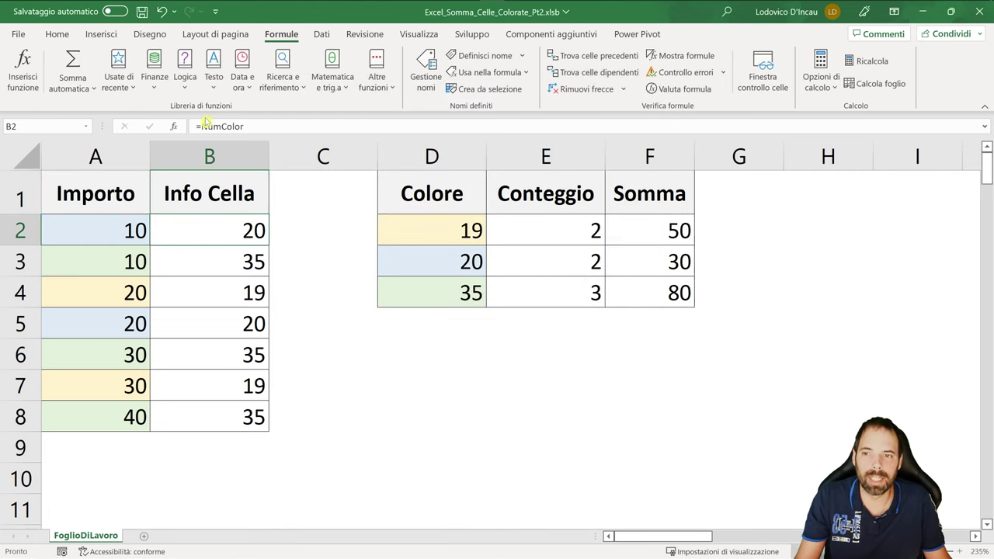
{"action": "left_click", "coordinate": [219, 256]}
{"action": "left_click", "coordinate": [220, 292]}
{"action": "left_click", "coordinate": [219, 323]}
{"action": "left_click", "coordinate": [218, 351]}
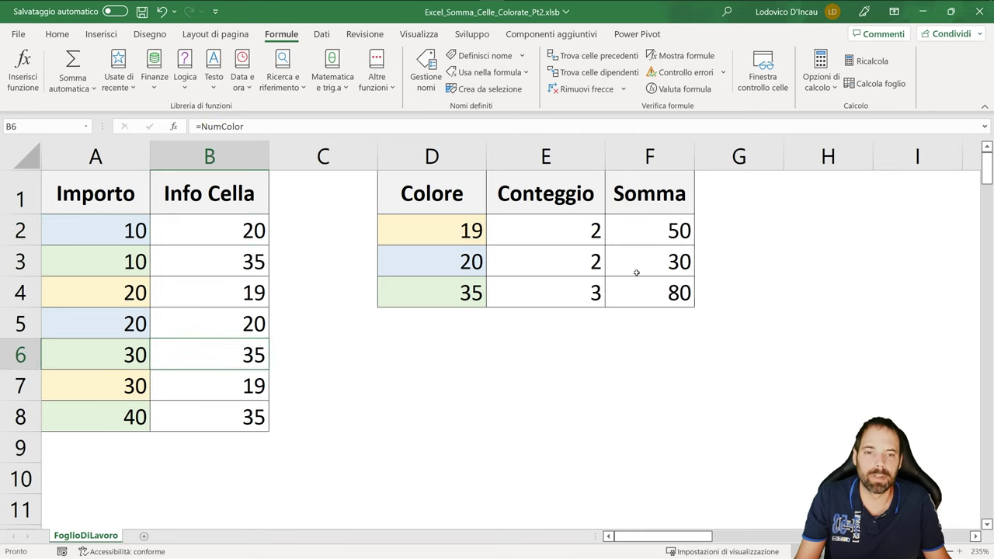
{"action": "left_click", "coordinate": [588, 237]}
{"action": "left_click", "coordinate": [245, 242]}
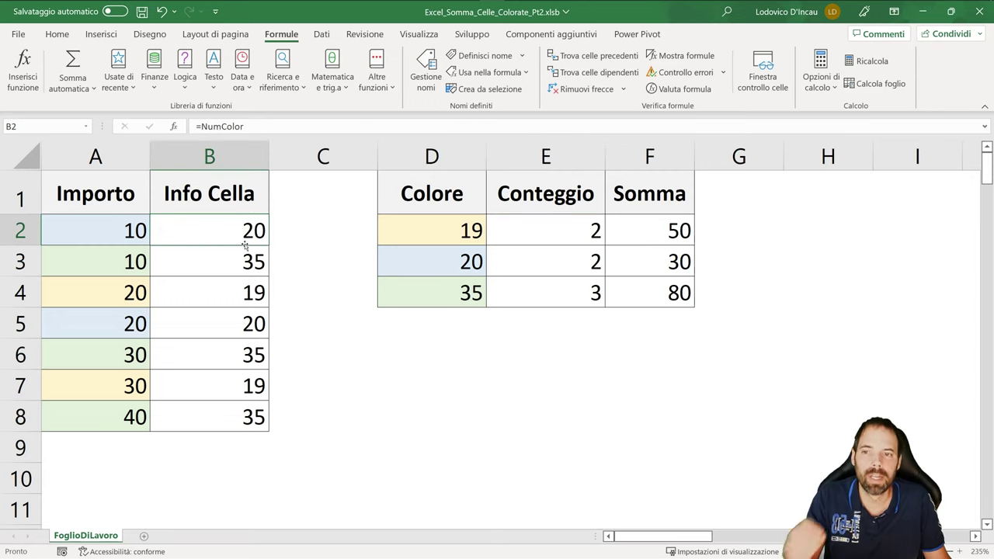
{"action": "key", "text": "ctrl+Home"}
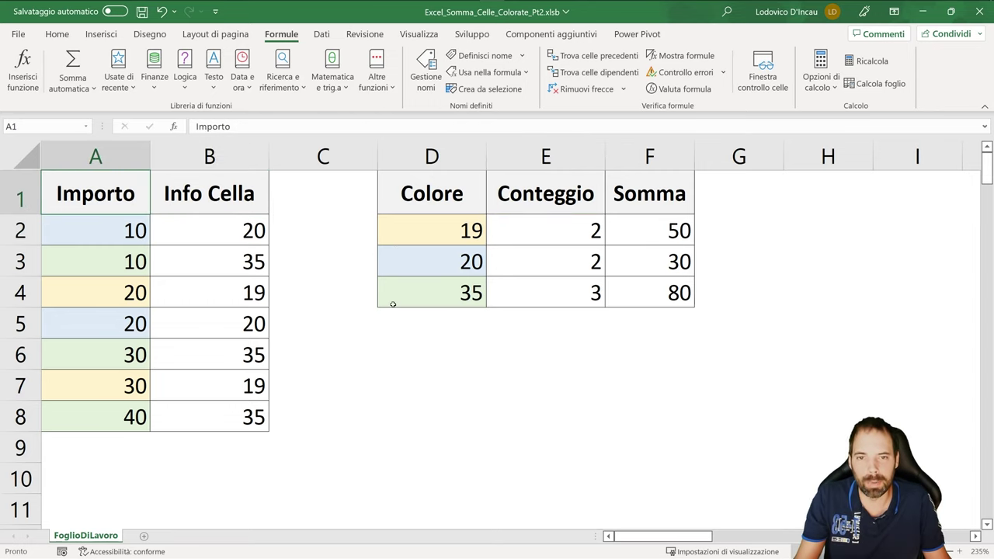
Zoom out to the GET.CELL - INFO.CELLA notes, review title, description, Sintassi and riferimento lines, then scroll back
{"action": "scroll", "coordinate": [393, 304], "scroll_direction": "down", "scroll_amount": 3}
{"action": "scroll", "coordinate": [437, 350], "scroll_direction": "down", "scroll_amount": 2}
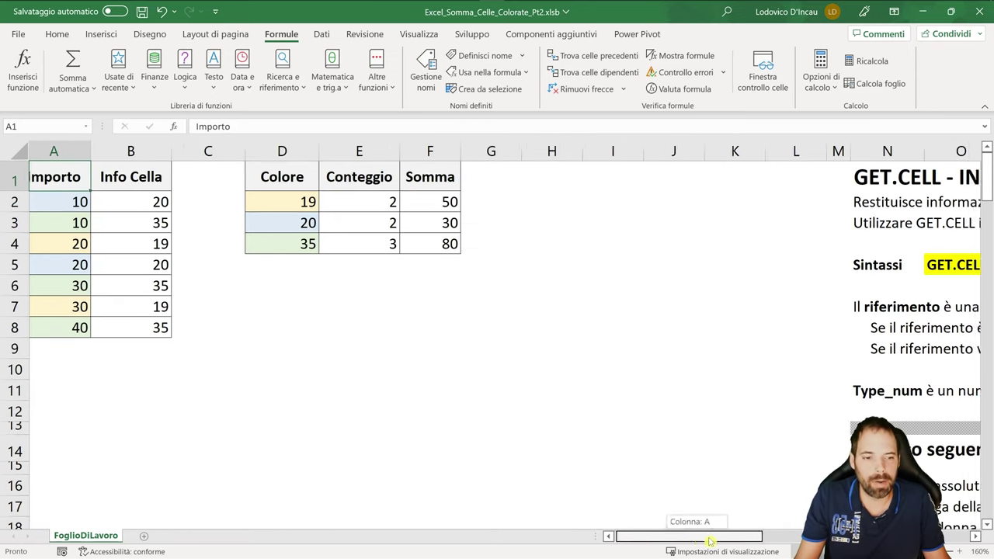
{"action": "left_click_drag", "start_coordinate": [736, 534], "coordinate": [852, 534]}
{"action": "scroll", "coordinate": [541, 360], "scroll_direction": "down", "scroll_amount": 1}
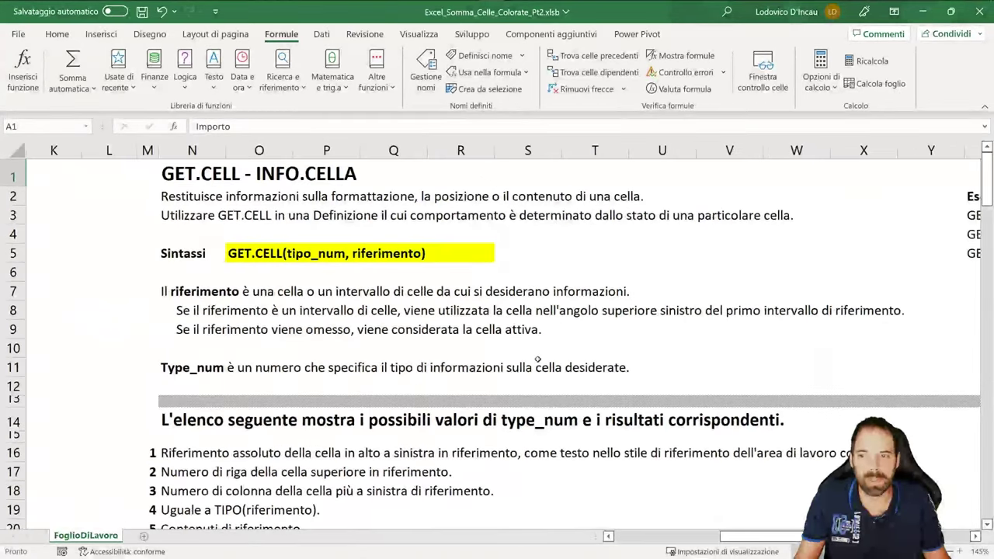
{"action": "left_click", "coordinate": [274, 178]}
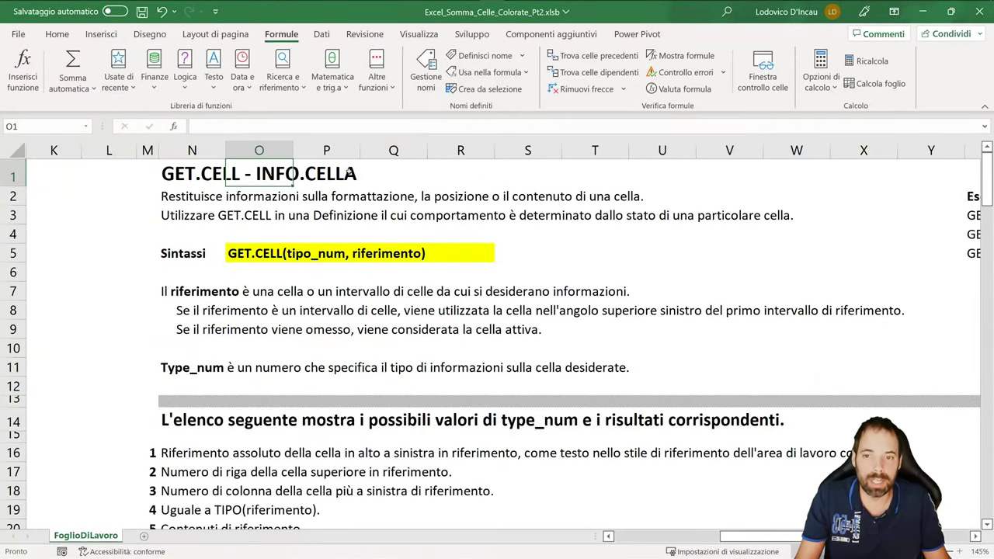
{"action": "left_click", "coordinate": [173, 174]}
{"action": "left_click", "coordinate": [177, 199]}
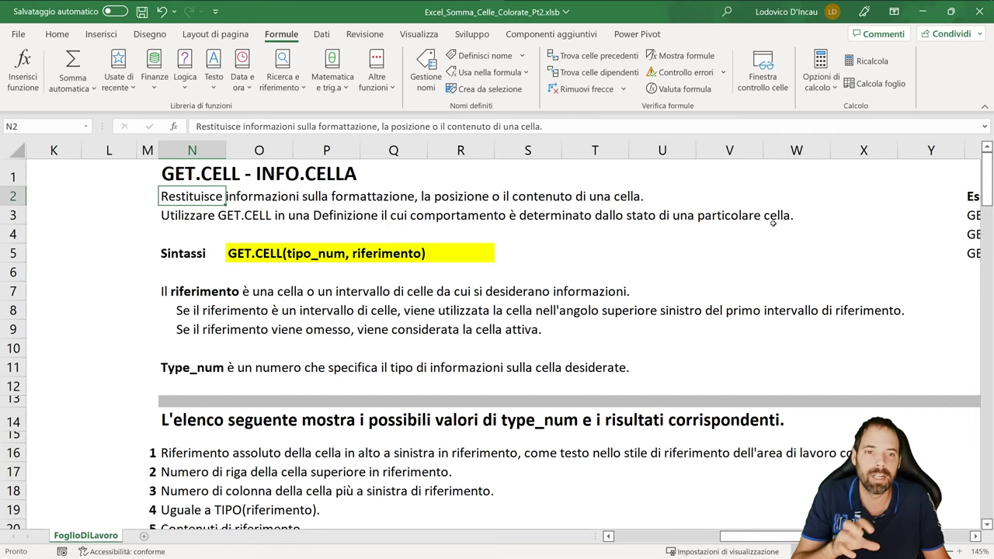
{"action": "left_click", "coordinate": [198, 247]}
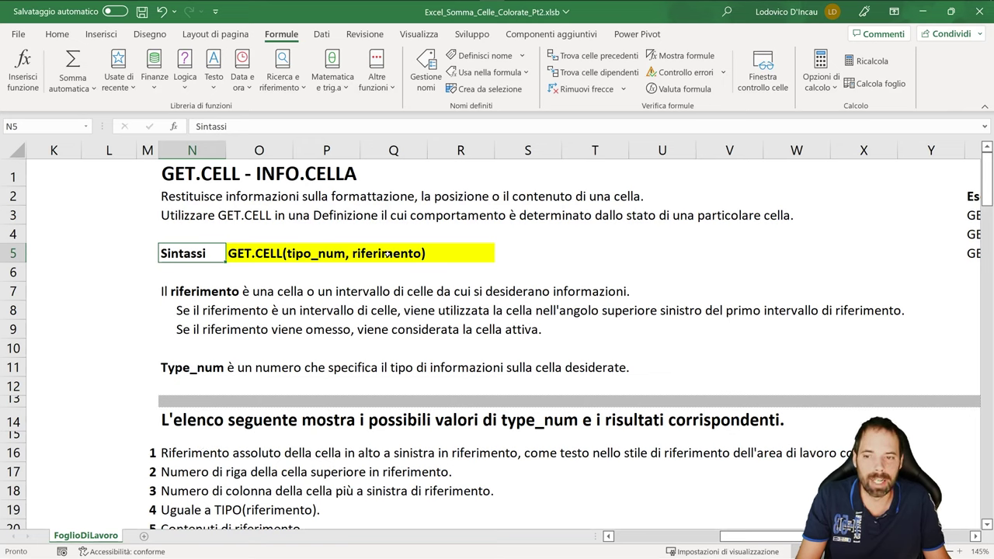
{"action": "left_click", "coordinate": [177, 292]}
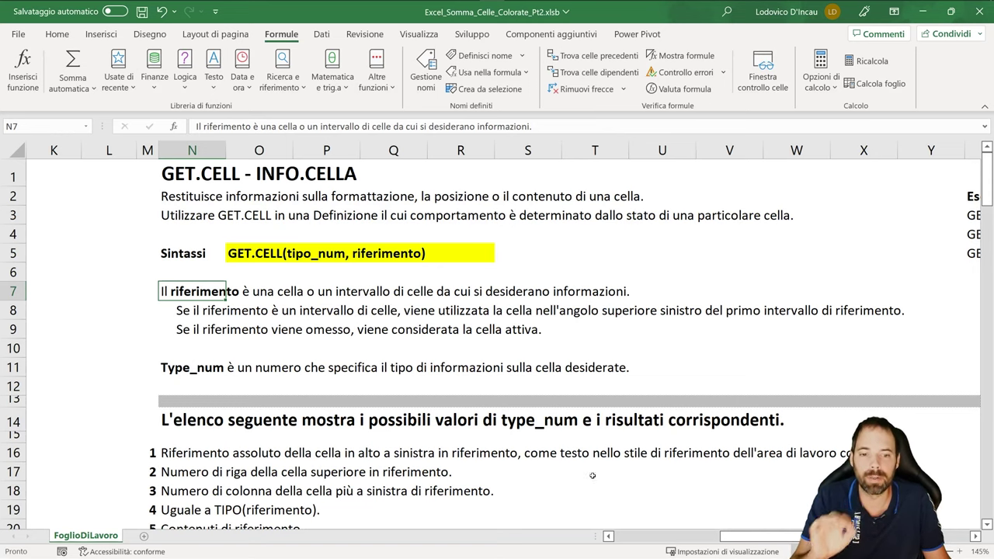
{"action": "left_click_drag", "start_coordinate": [752, 536], "coordinate": [643, 543]}
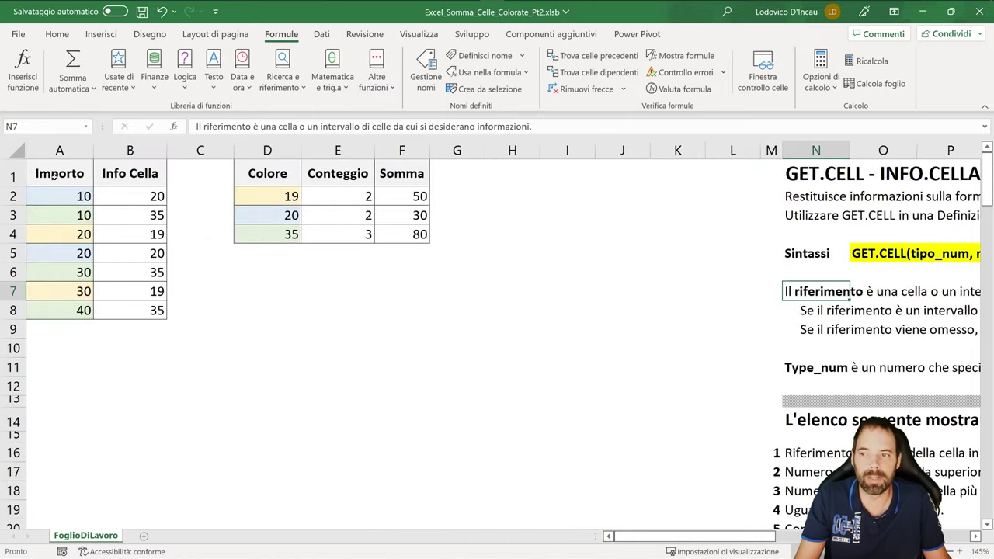
{"action": "left_click_drag", "start_coordinate": [54, 176], "coordinate": [148, 311]}
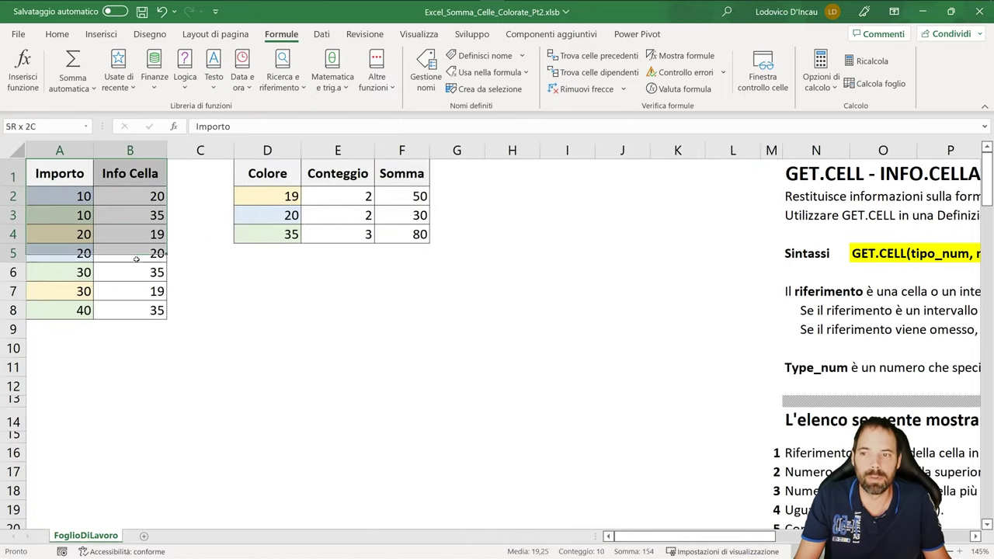
{"action": "left_click", "coordinate": [67, 175]}
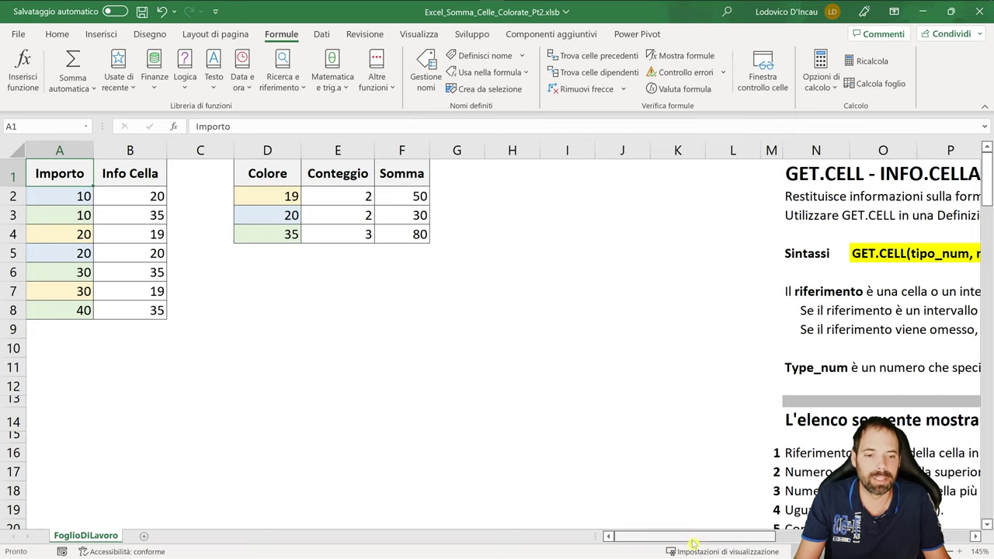
{"action": "left_click_drag", "start_coordinate": [693, 544], "coordinate": [800, 542]}
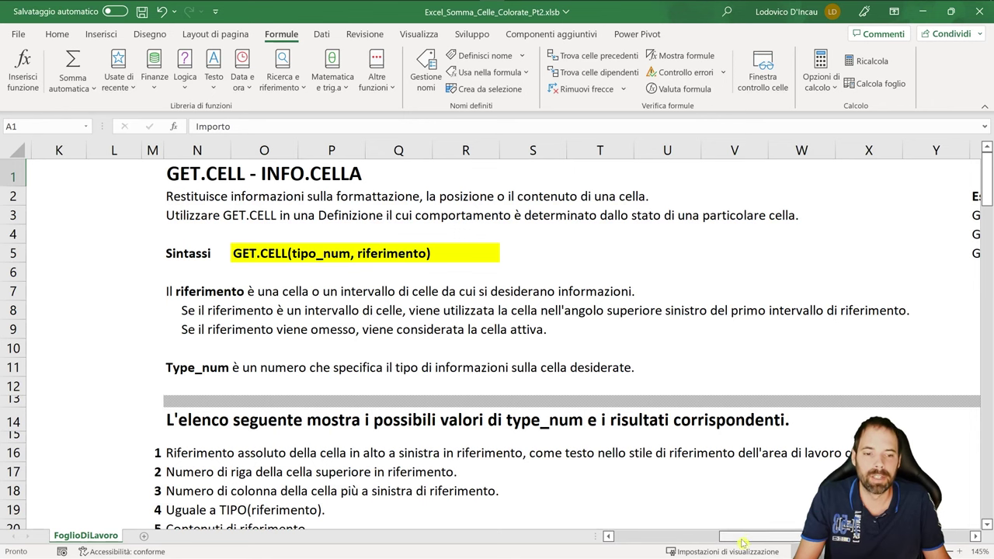
{"action": "scroll", "coordinate": [569, 515], "scroll_direction": "left", "scroll_amount": 5}
{"action": "scroll", "coordinate": [570, 515], "scroll_direction": "down", "scroll_amount": 2}
{"action": "scroll", "coordinate": [164, 236], "scroll_direction": "up", "scroll_amount": 2}
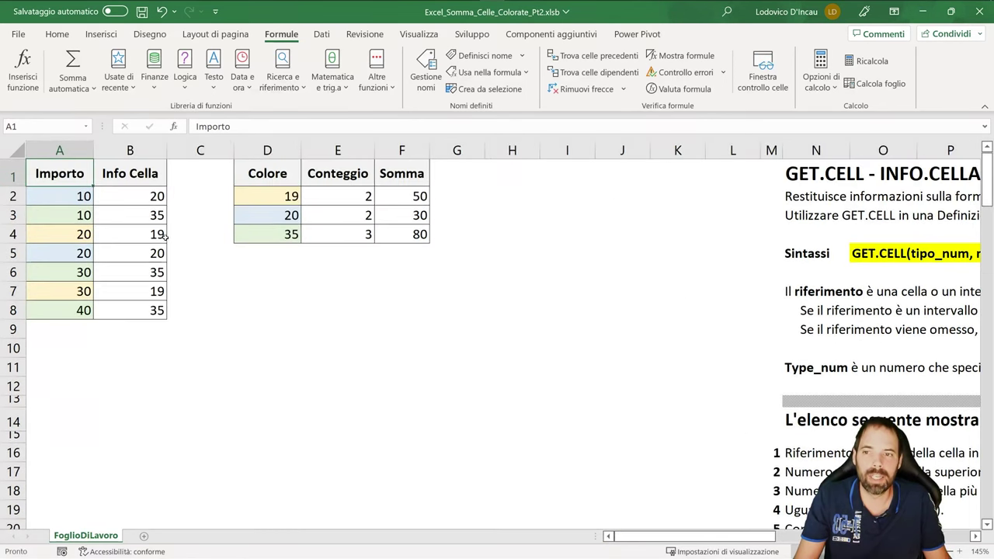
{"action": "left_click", "coordinate": [124, 181]}
{"action": "left_click", "coordinate": [426, 66]}
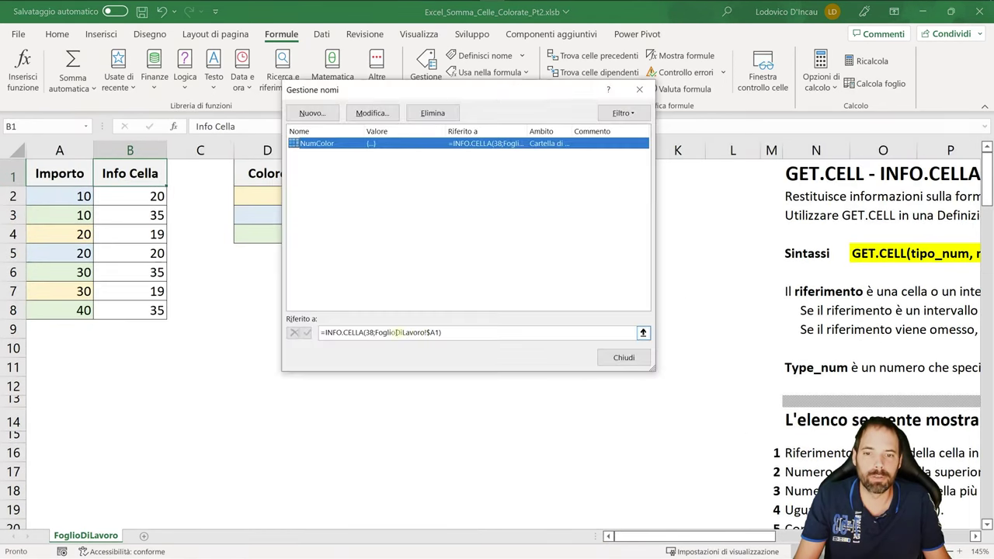
{"action": "left_click", "coordinate": [621, 357]}
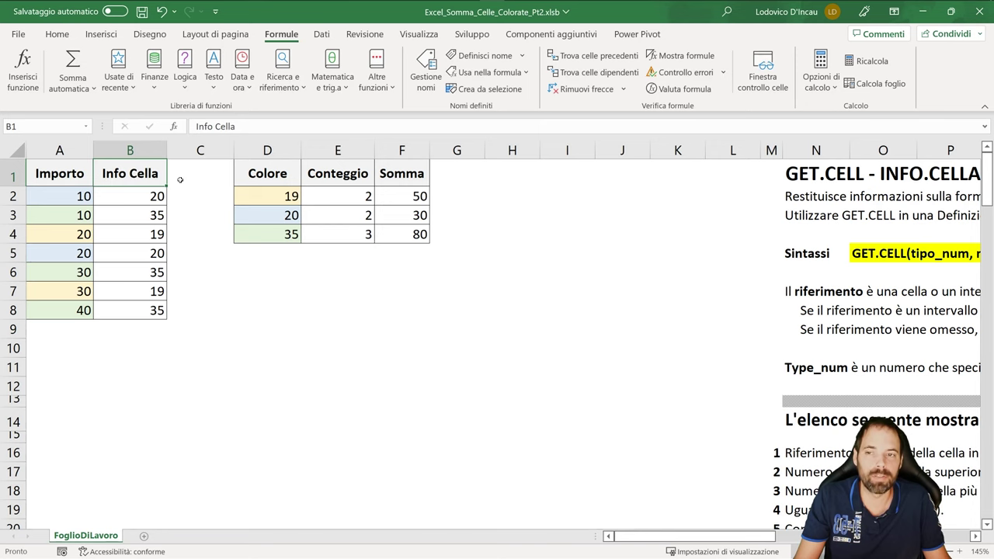
{"action": "left_click", "coordinate": [67, 173]}
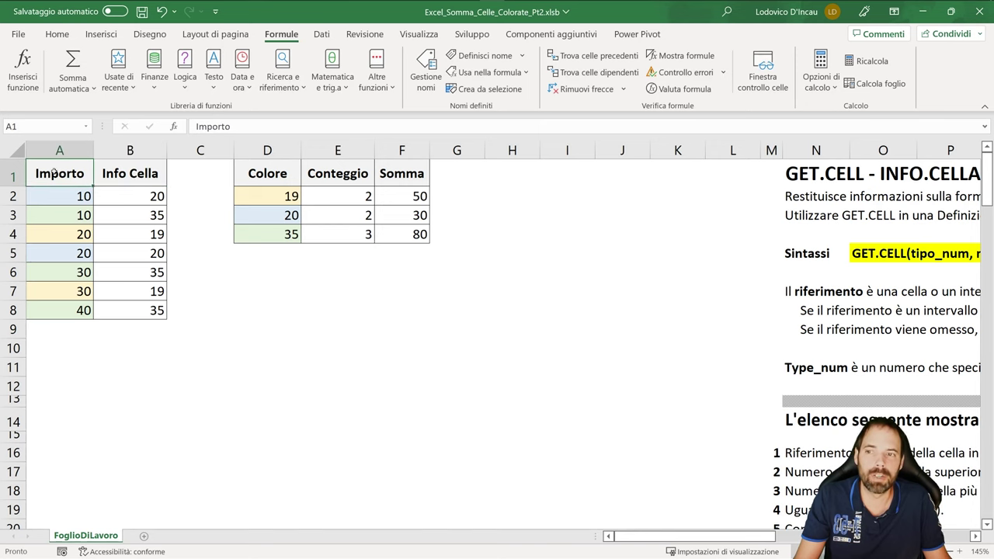
{"action": "left_click_drag", "start_coordinate": [734, 538], "coordinate": [812, 537]}
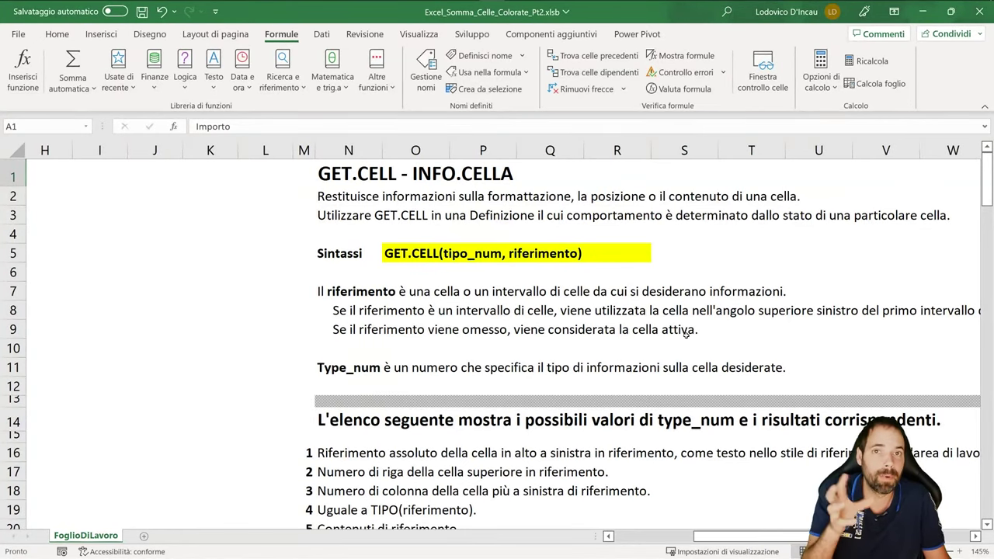
Edit the Esempi example in Z5 to reference Foglio1!$B$1 instead of B4
{"action": "left_click_drag", "start_coordinate": [746, 536], "coordinate": [858, 536]}
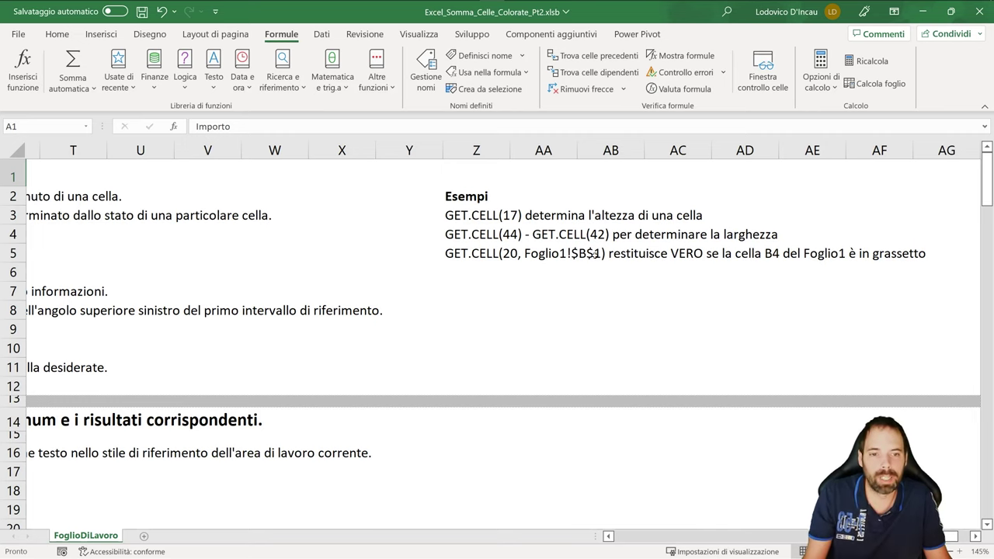
{"action": "double_click", "coordinate": [789, 254]}
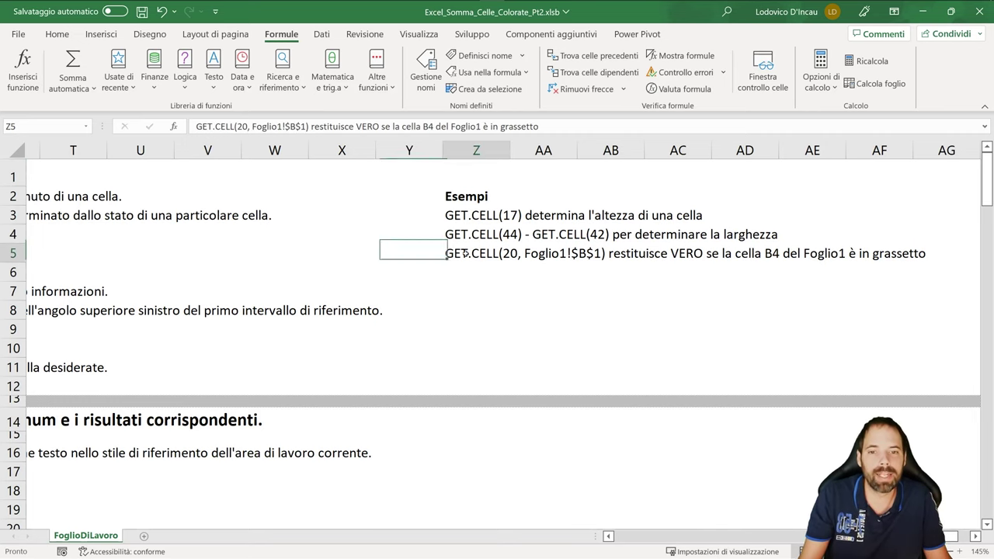
{"action": "type", "text": "1"}
{"action": "left_click", "coordinate": [678, 291]}
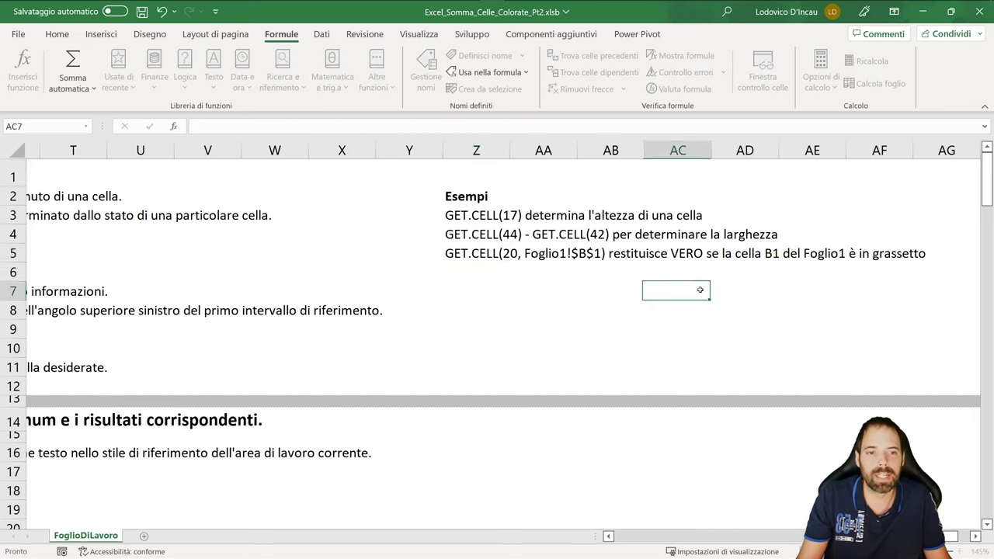
{"action": "left_click_drag", "start_coordinate": [949, 536], "coordinate": [752, 536]}
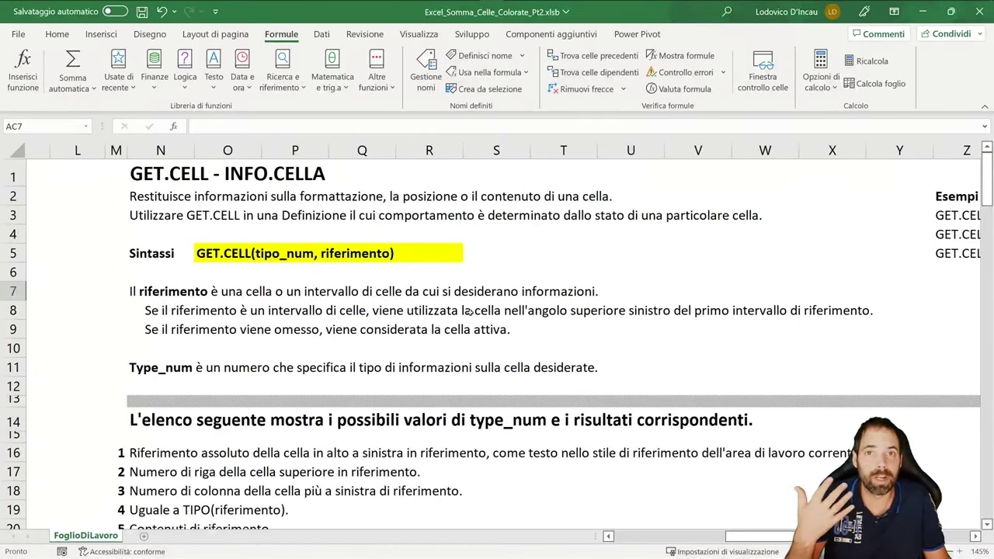
Browse the type_num descriptions from entry 1 down to the last one in row 133
{"action": "scroll", "coordinate": [466, 301], "scroll_direction": "down", "scroll_amount": 4}
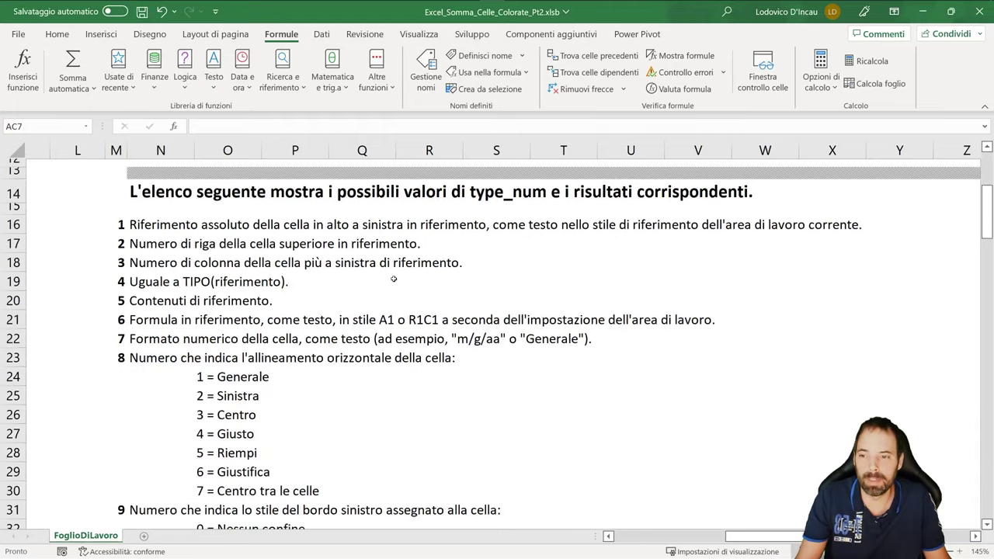
{"action": "left_click", "coordinate": [136, 226]}
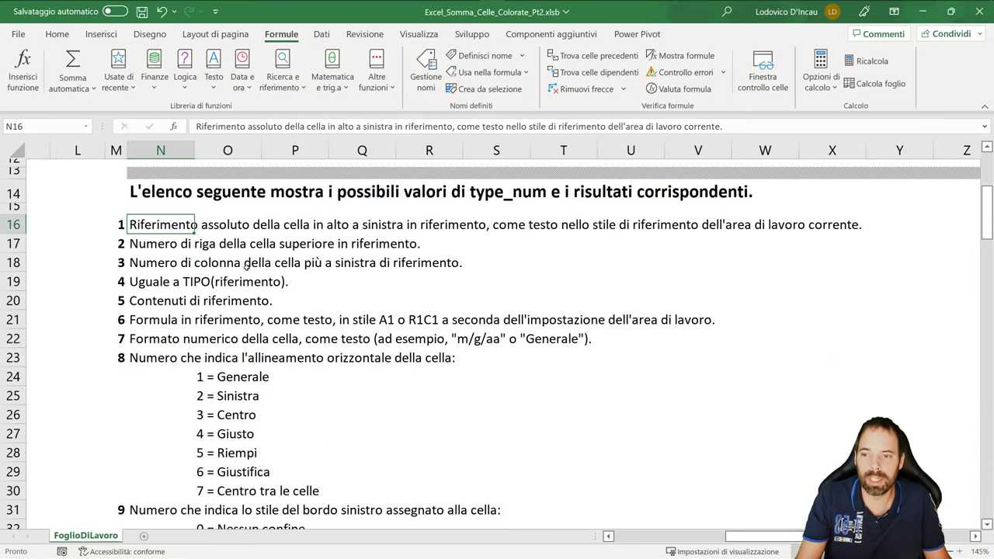
{"action": "left_click_drag", "start_coordinate": [145, 242], "coordinate": [143, 264]}
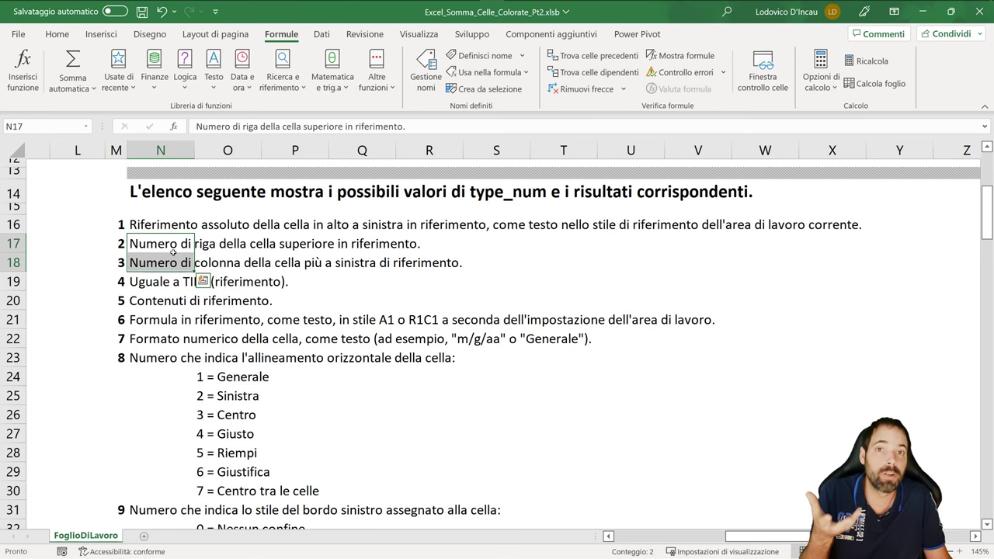
{"action": "left_click", "coordinate": [140, 299]}
{"action": "scroll", "coordinate": [156, 318], "scroll_direction": "down", "scroll_amount": 2}
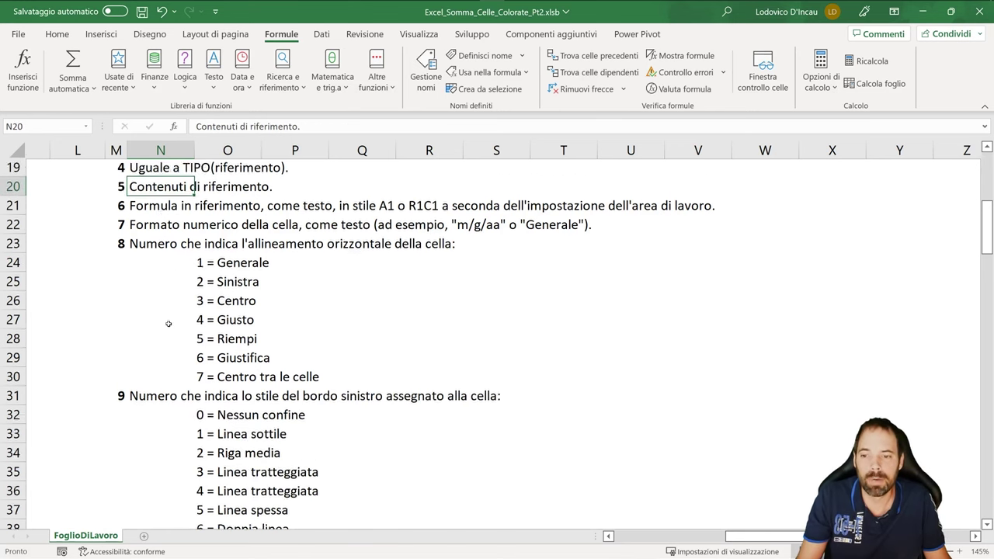
{"action": "scroll", "coordinate": [163, 320], "scroll_direction": "down", "scroll_amount": 3}
{"action": "scroll", "coordinate": [163, 320], "scroll_direction": "down", "scroll_amount": 1}
{"action": "scroll", "coordinate": [163, 311], "scroll_direction": "down", "scroll_amount": 6}
{"action": "scroll", "coordinate": [164, 274], "scroll_direction": "down", "scroll_amount": 6}
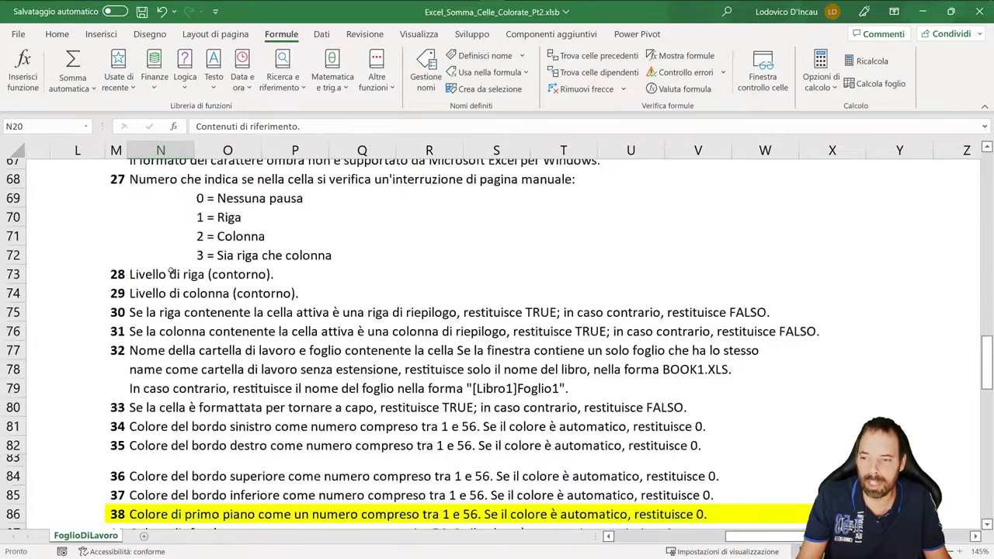
{"action": "scroll", "coordinate": [165, 272], "scroll_direction": "down", "scroll_amount": 6}
{"action": "scroll", "coordinate": [168, 270], "scroll_direction": "down", "scroll_amount": 5}
{"action": "scroll", "coordinate": [167, 269], "scroll_direction": "down", "scroll_amount": 6}
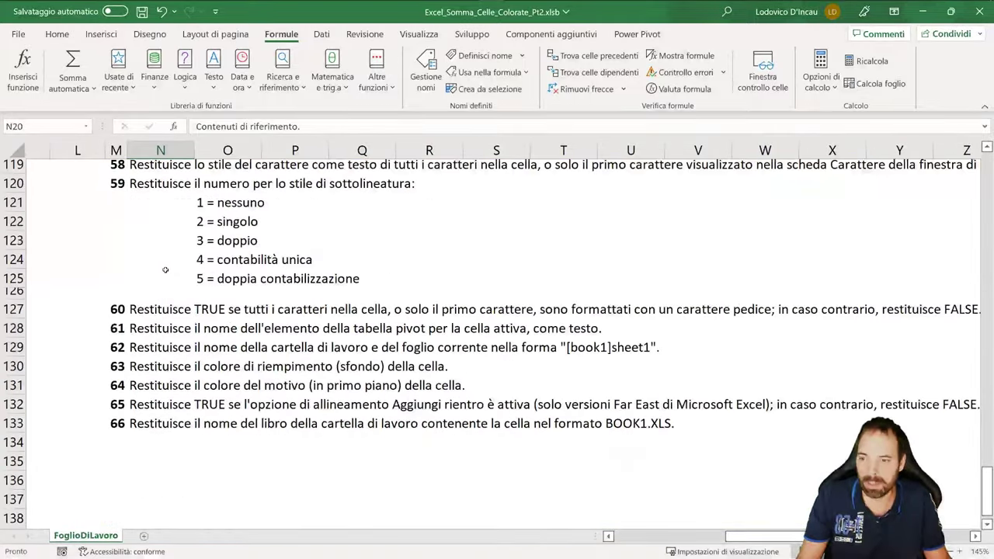
{"action": "left_click", "coordinate": [153, 429]}
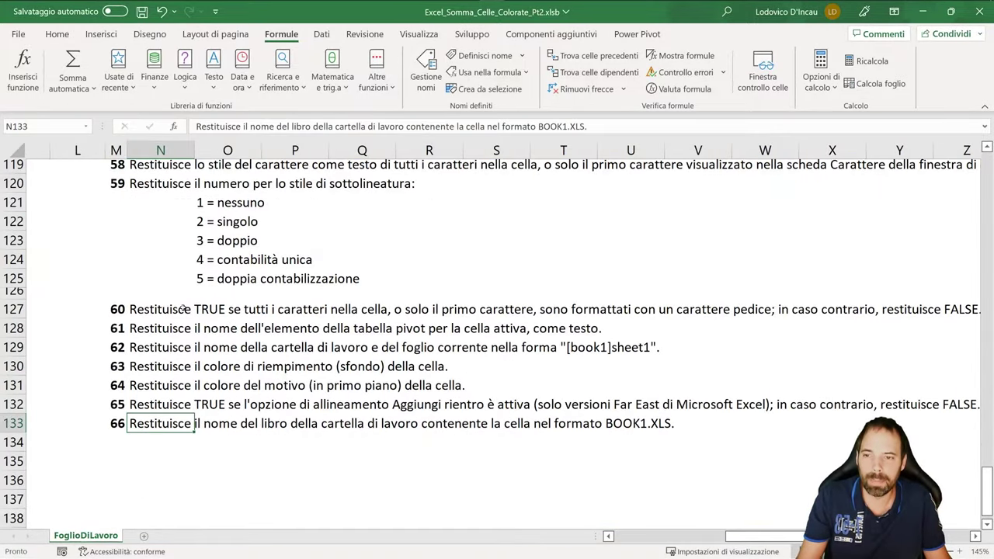
{"action": "scroll", "coordinate": [183, 309], "scroll_direction": "up", "scroll_amount": 7}
{"action": "scroll", "coordinate": [181, 308], "scroll_direction": "up", "scroll_amount": 4}
{"action": "scroll", "coordinate": [179, 312], "scroll_direction": "up", "scroll_amount": 3}
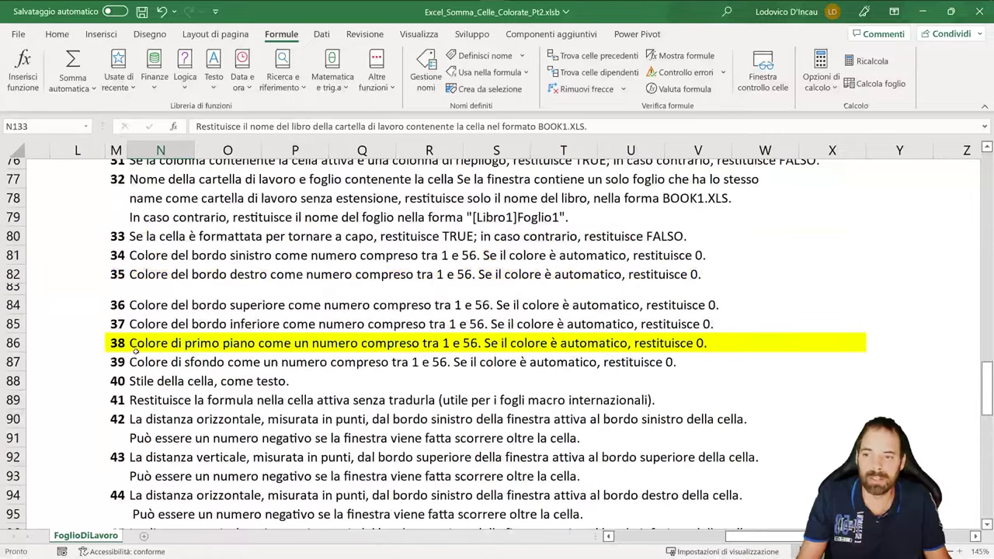
Select the type_num 38 entry in M86 and open the Home tab's Fill Color palette
{"action": "left_click_drag", "start_coordinate": [116, 344], "coordinate": [268, 342]}
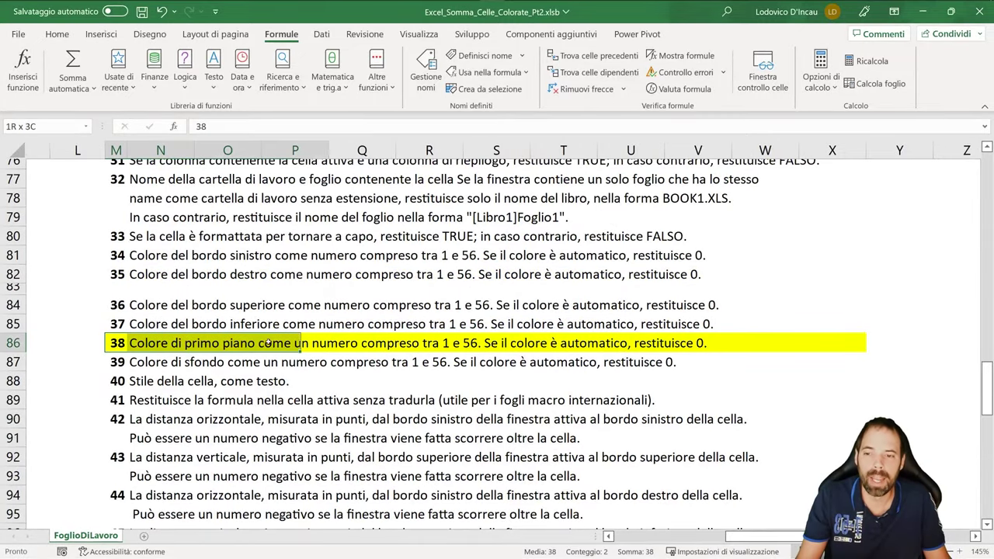
{"action": "key", "text": "shift+Right"}
{"action": "key", "text": "shift+Right"}
{"action": "key", "text": "shift+Right"}
{"action": "key", "text": "shift+Right"}
{"action": "key", "text": "shift+Right"}
{"action": "key", "text": "shift+Right"}
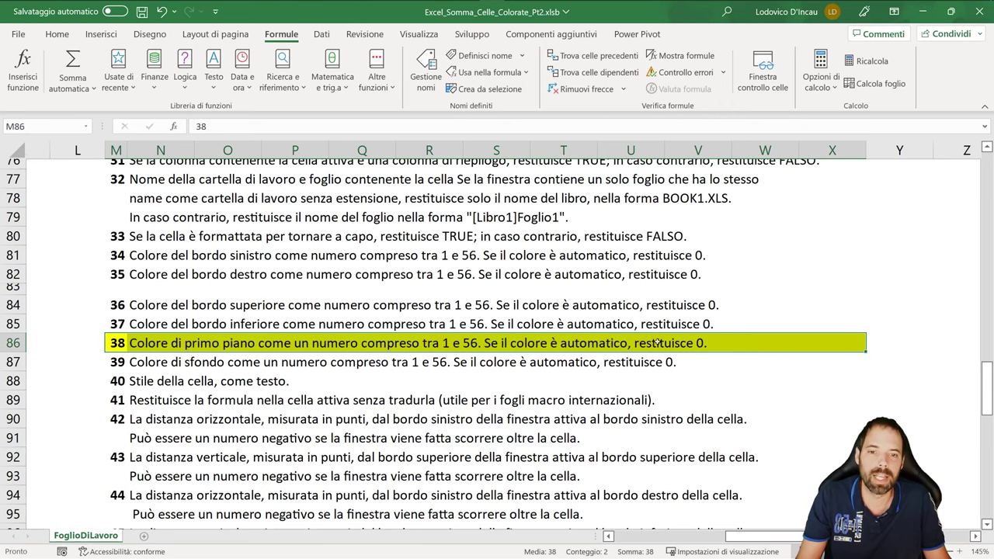
{"action": "left_click", "coordinate": [475, 343]}
{"action": "left_click", "coordinate": [113, 343]}
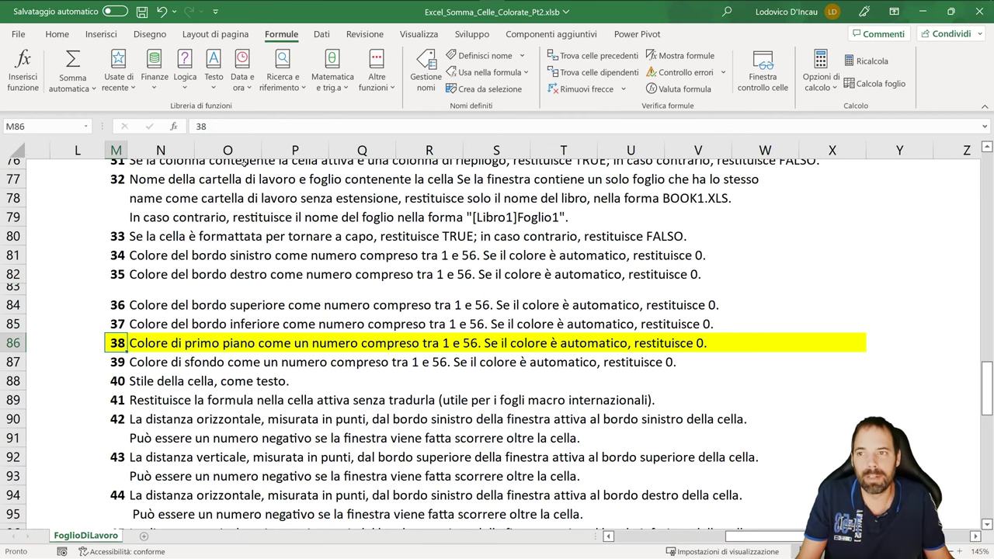
{"action": "left_click", "coordinate": [58, 35]}
{"action": "left_click", "coordinate": [184, 83]}
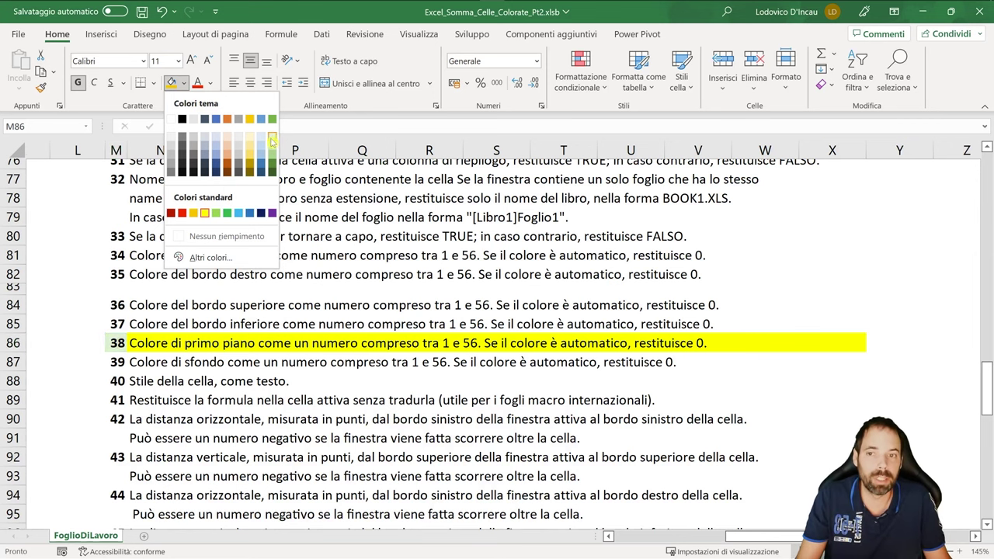
Close the fill palette unchanged and return to the Importo header cell A1
{"action": "left_click", "coordinate": [225, 236]}
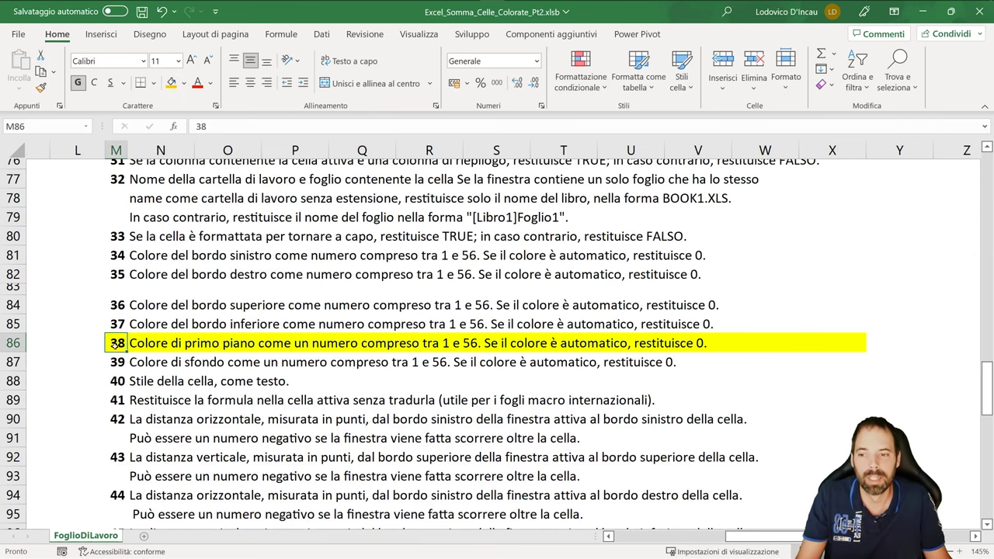
{"action": "scroll", "coordinate": [115, 345], "scroll_direction": "up", "scroll_amount": 15}
{"action": "scroll", "coordinate": [115, 345], "scroll_direction": "up", "scroll_amount": 5}
{"action": "left_click_drag", "start_coordinate": [760, 536], "coordinate": [646, 543]}
{"action": "scroll", "coordinate": [222, 320], "scroll_direction": "up", "scroll_amount": 5}
{"action": "left_click", "coordinate": [62, 177]}
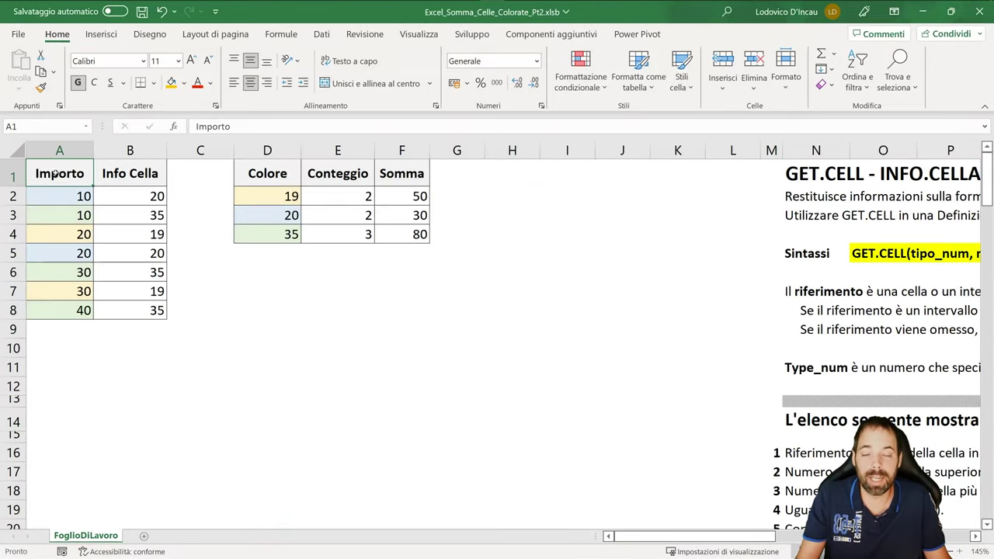